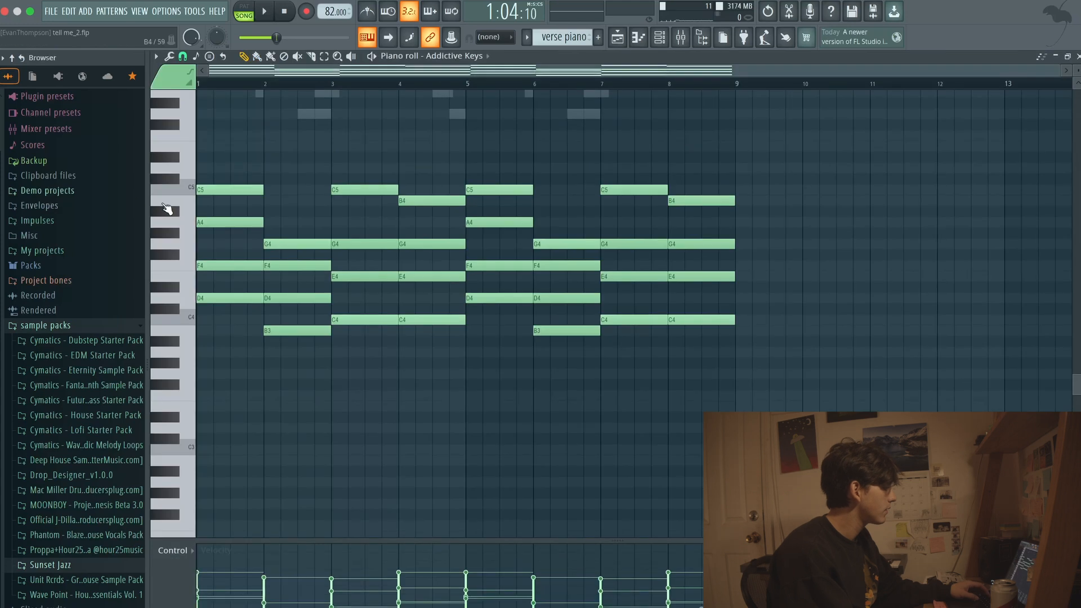
Open the channel rack and bring up the high meoldy channel's notes in the piano roll.
scroll(559, 154, up, 4)
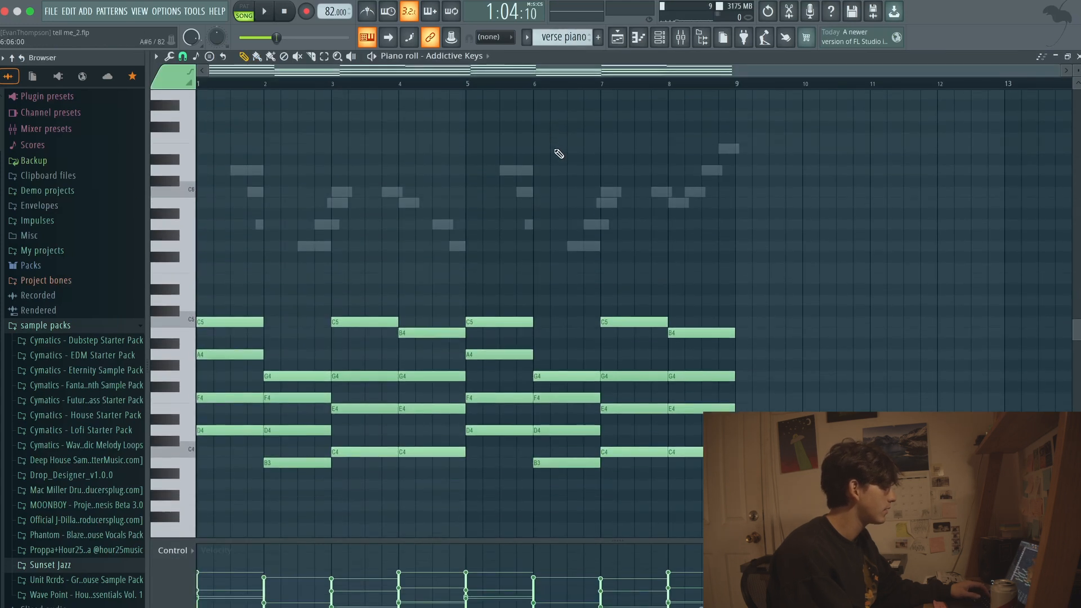
click(659, 39)
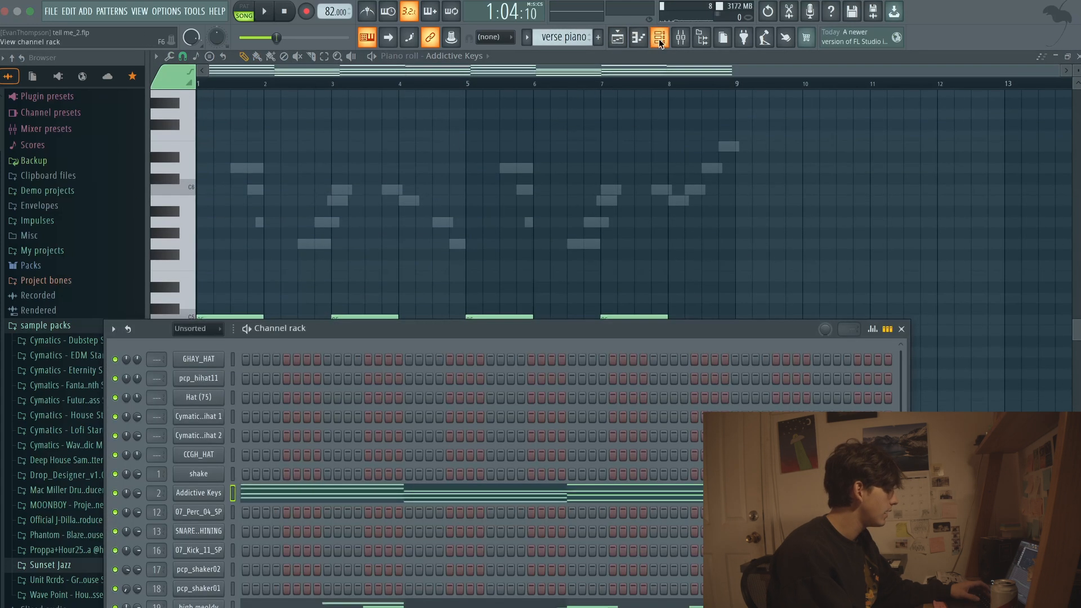
click(324, 605)
drag(373, 337, 619, 212)
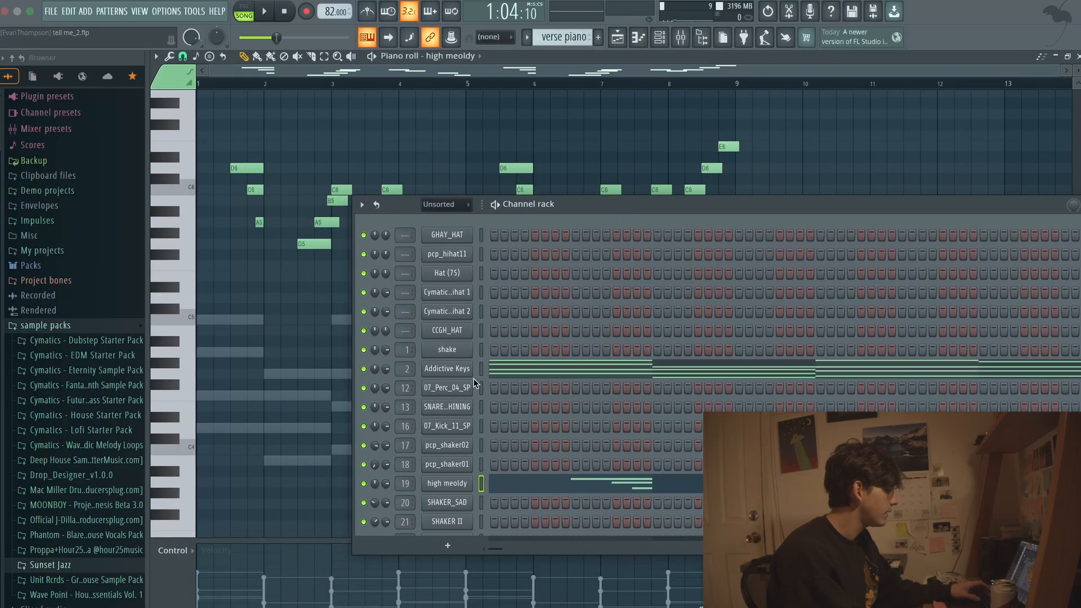
Look at the Addictive Keys instrument settings, and play the verse piano pattern with its high melody.
click(458, 366)
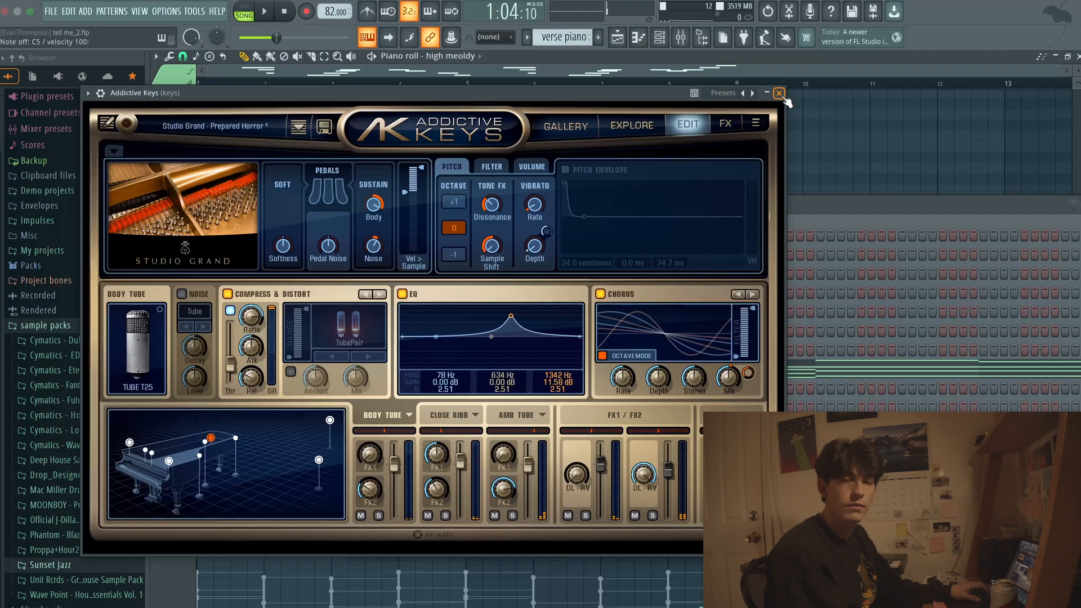
click(780, 93)
key(space)
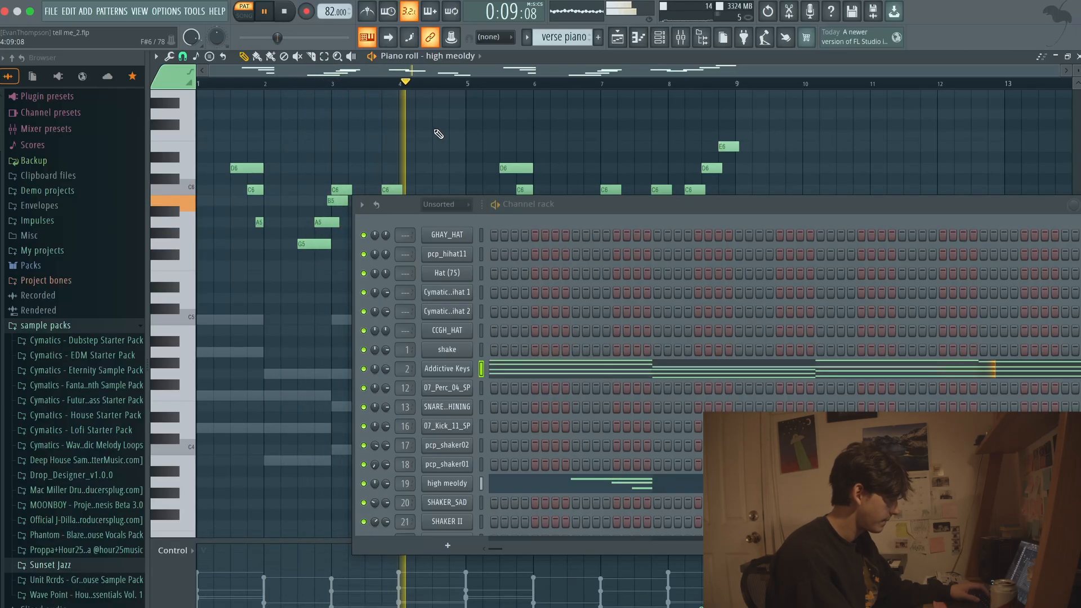
drag(748, 201, 563, 391)
key(space)
click(965, 397)
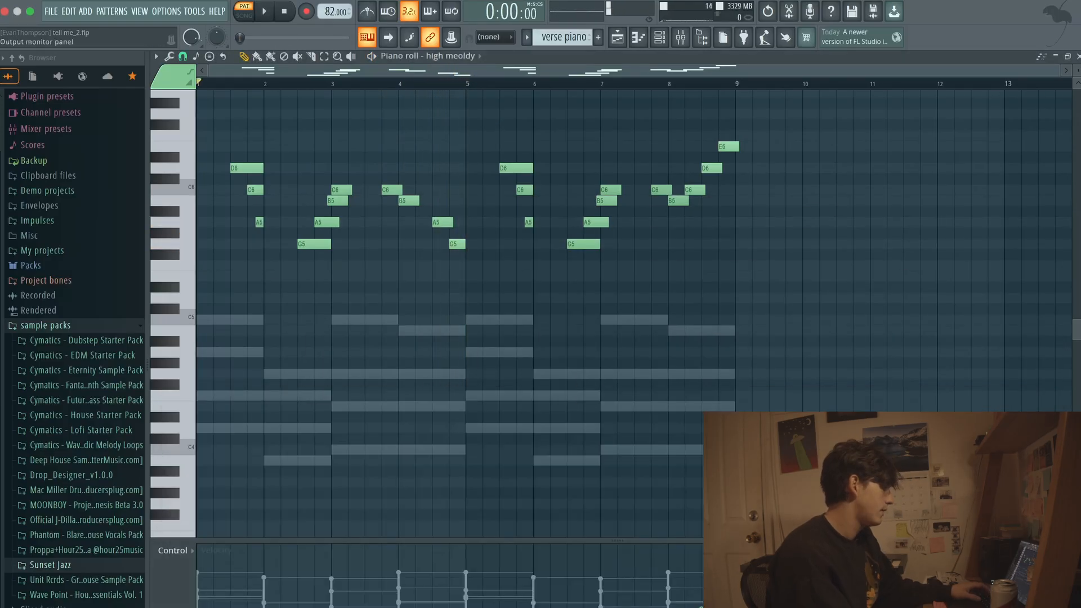
In the playlist, solo the brush percussion on Track 3 and play it, adding the ride loop on Track 5.
click(617, 37)
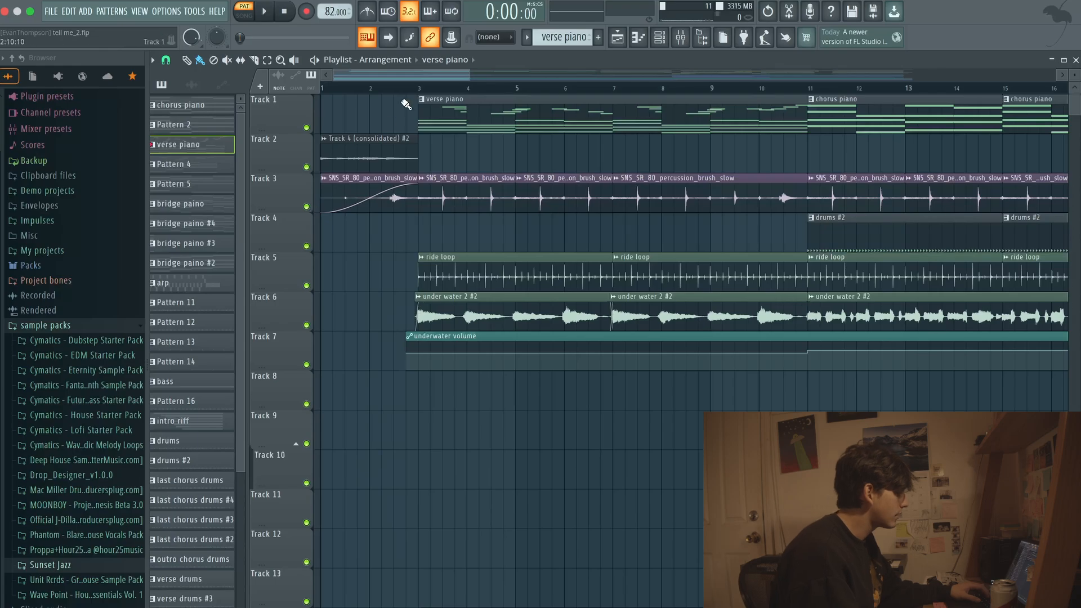
right_click(306, 207)
scroll(315, 135, down, 10)
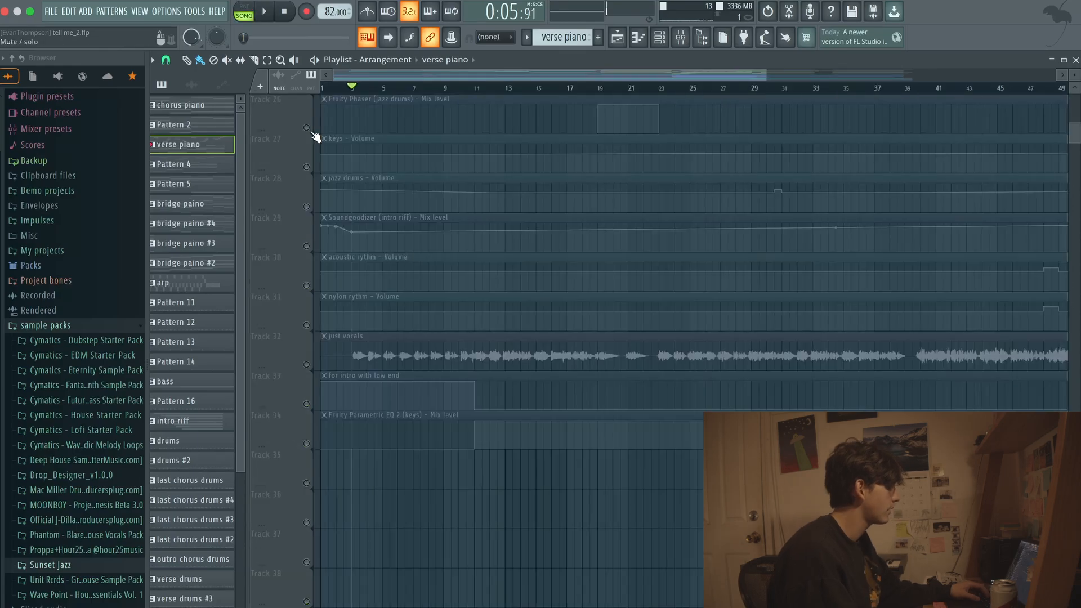
scroll(393, 183, up, 10)
key(space)
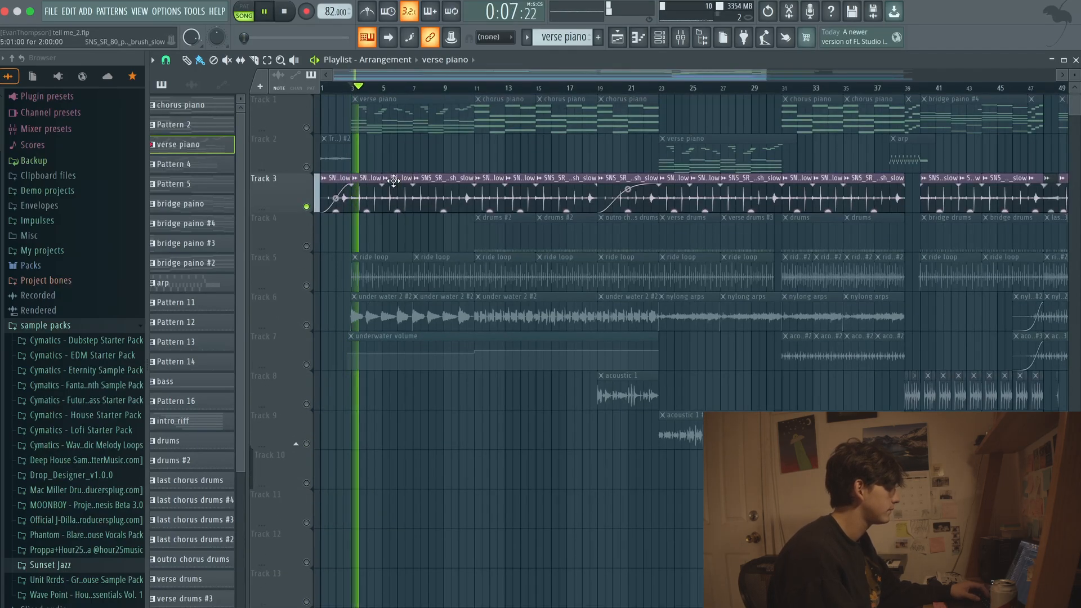
click(306, 286)
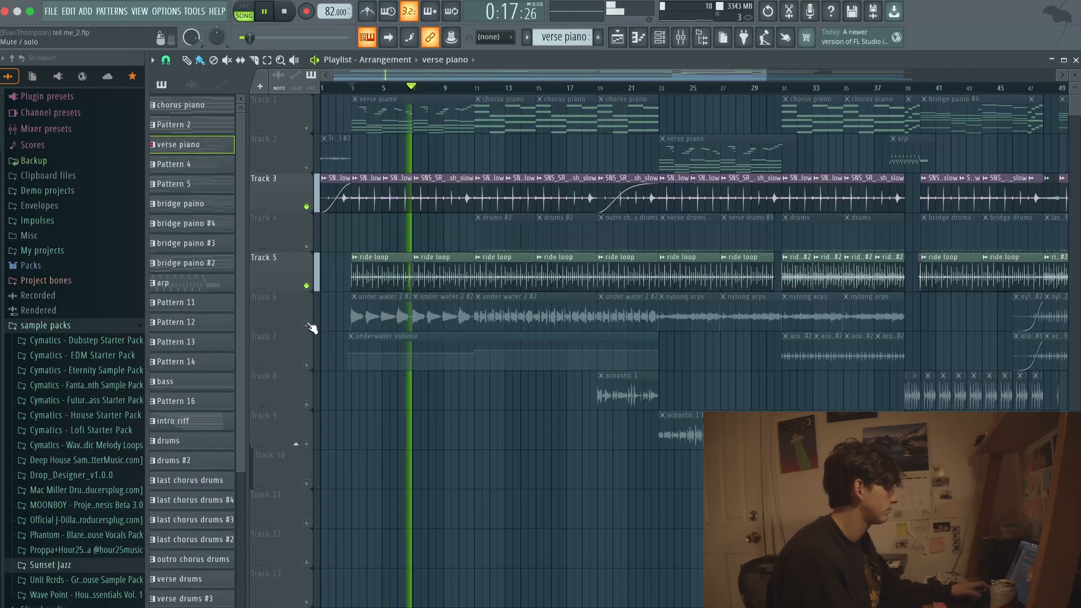
key(space)
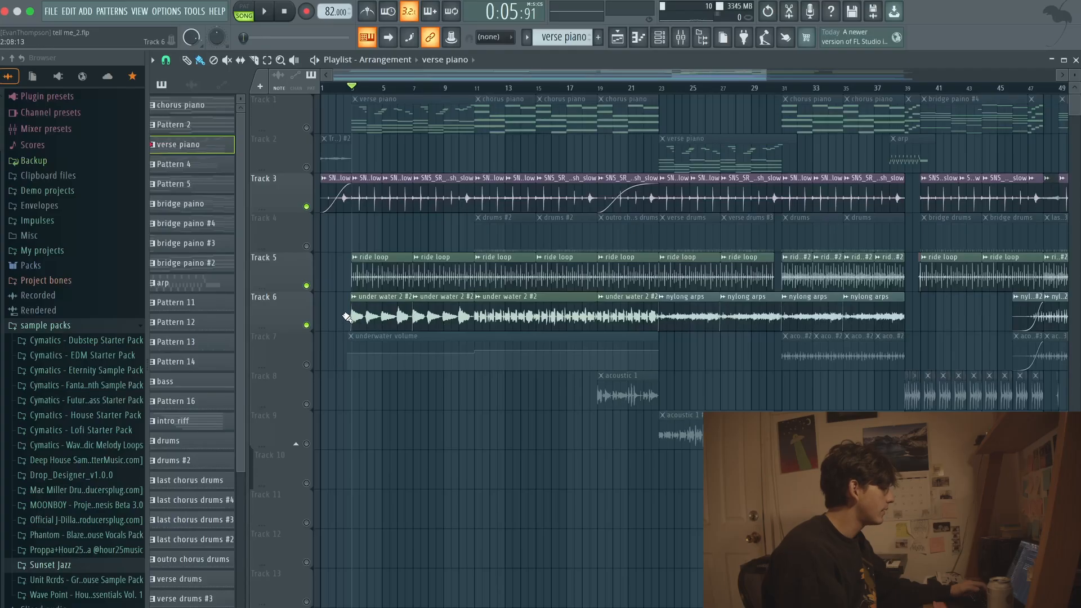
Solo the under water 2 #2 clips on Track 6 and listen to them on their own.
right_click(306, 324)
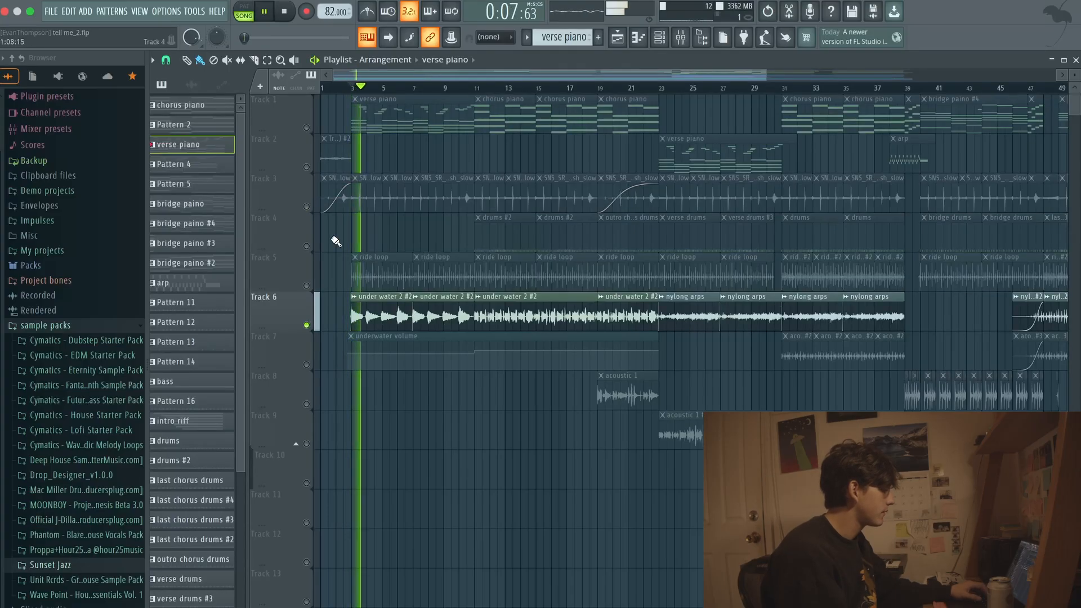
scroll(418, 373, down, 2)
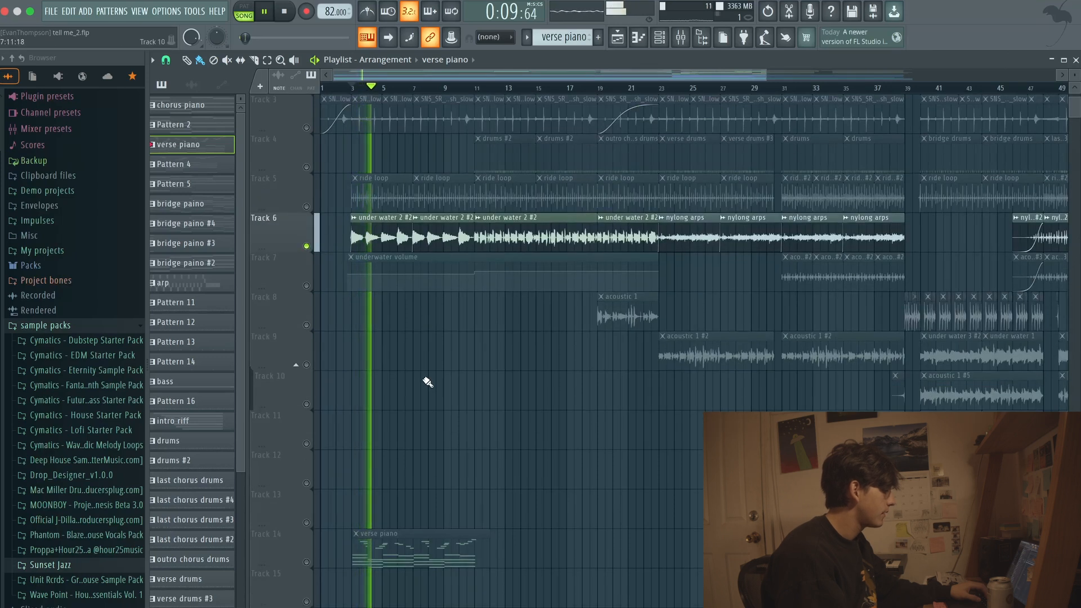
scroll(432, 546, up, 2)
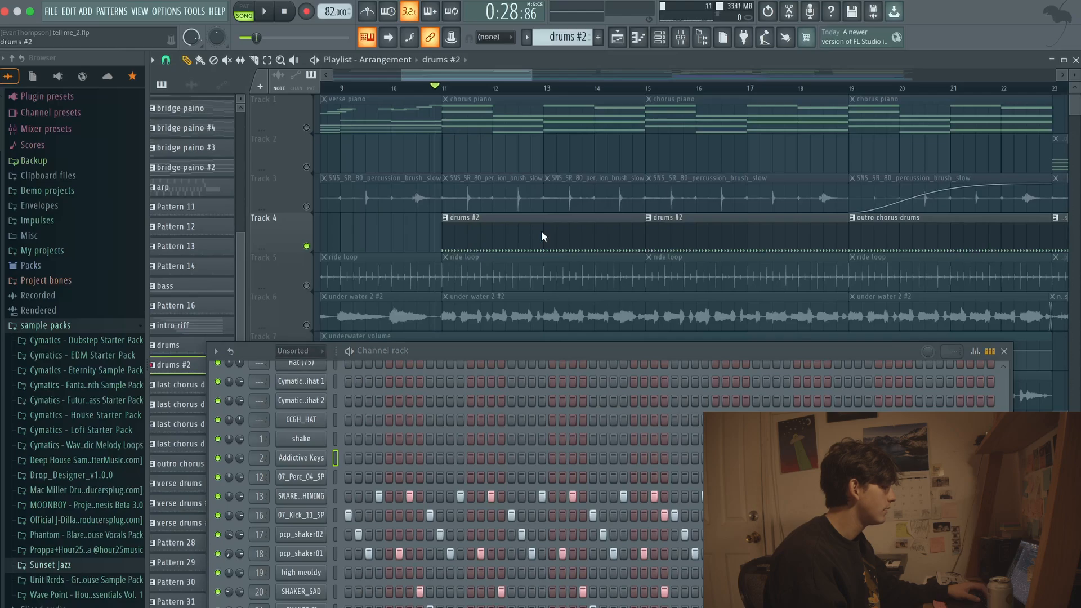
Enlarge the channel rack to examine the full drums #2 step pattern, and close the rack.
drag(454, 345, 454, 242)
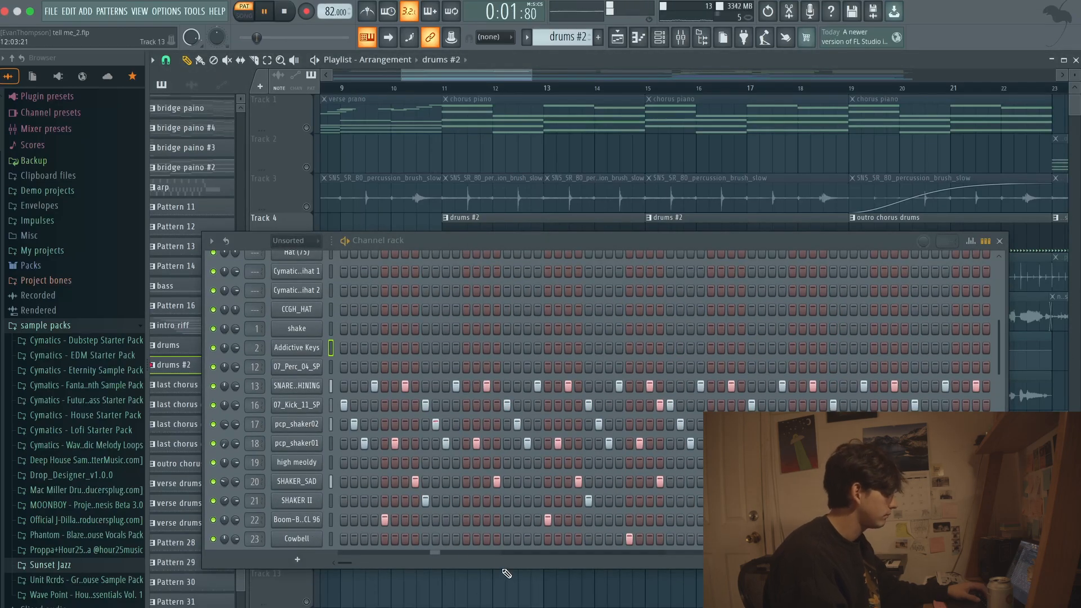
drag(506, 567, 506, 607)
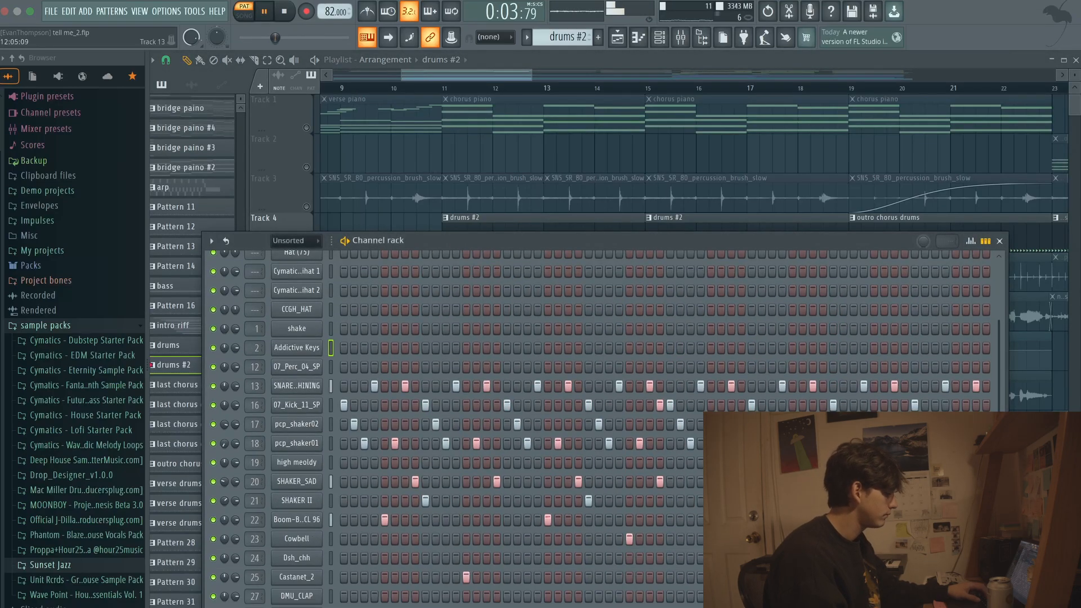
scroll(480, 498, down, 3)
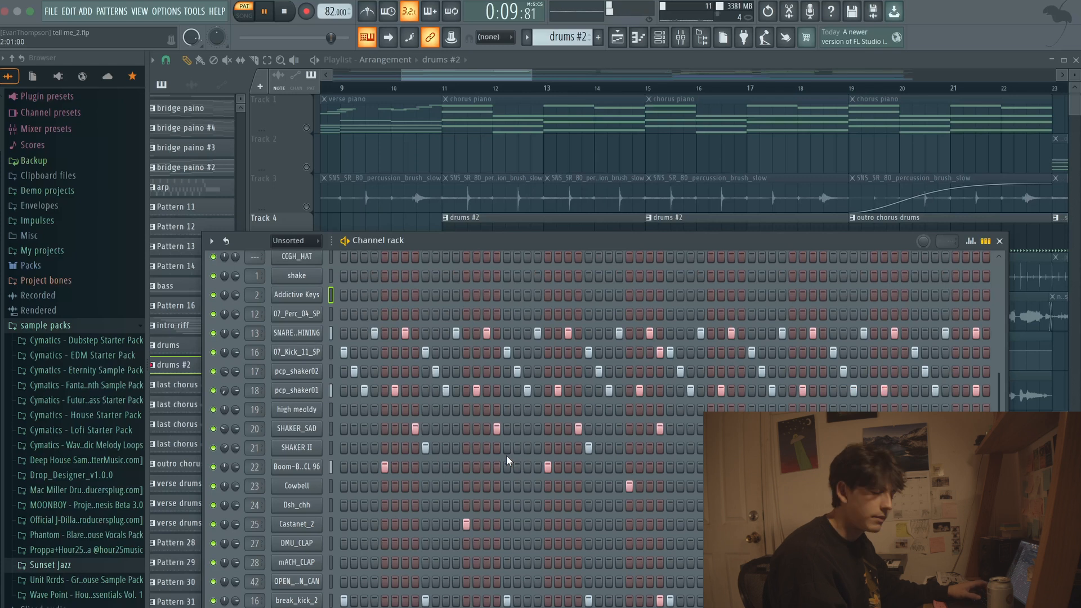
click(999, 241)
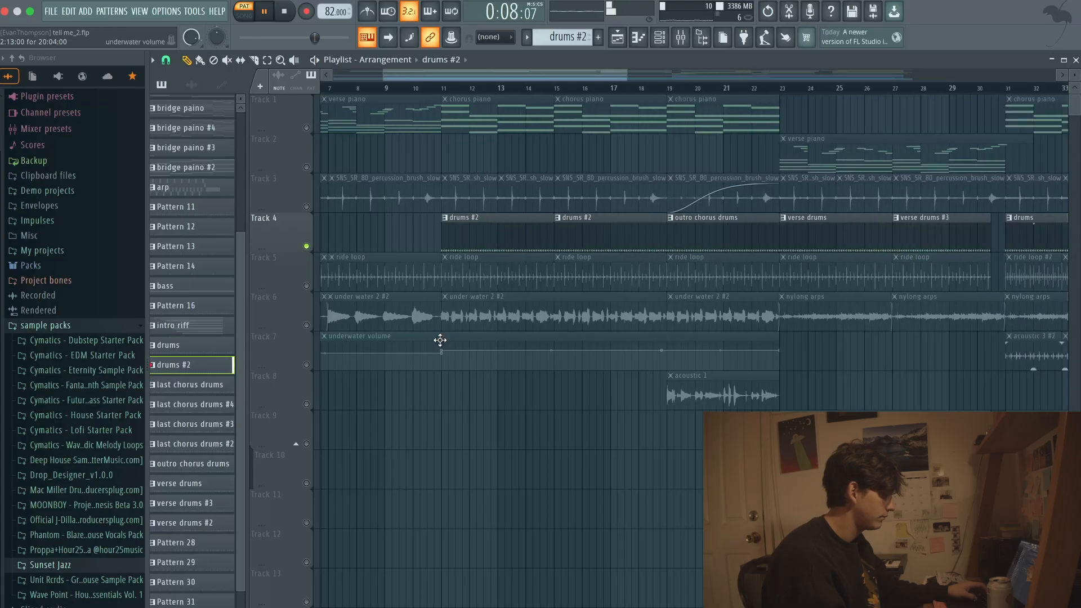
Switch playback to song mode and listen to the first chorus with all tracks active.
scroll(495, 296, down, 4)
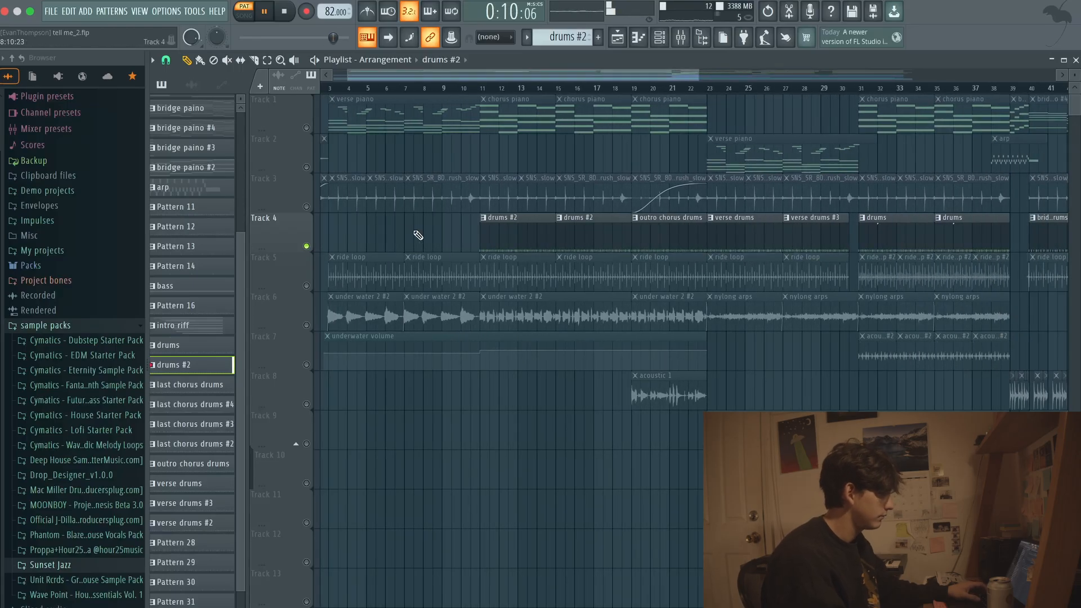
click(255, 12)
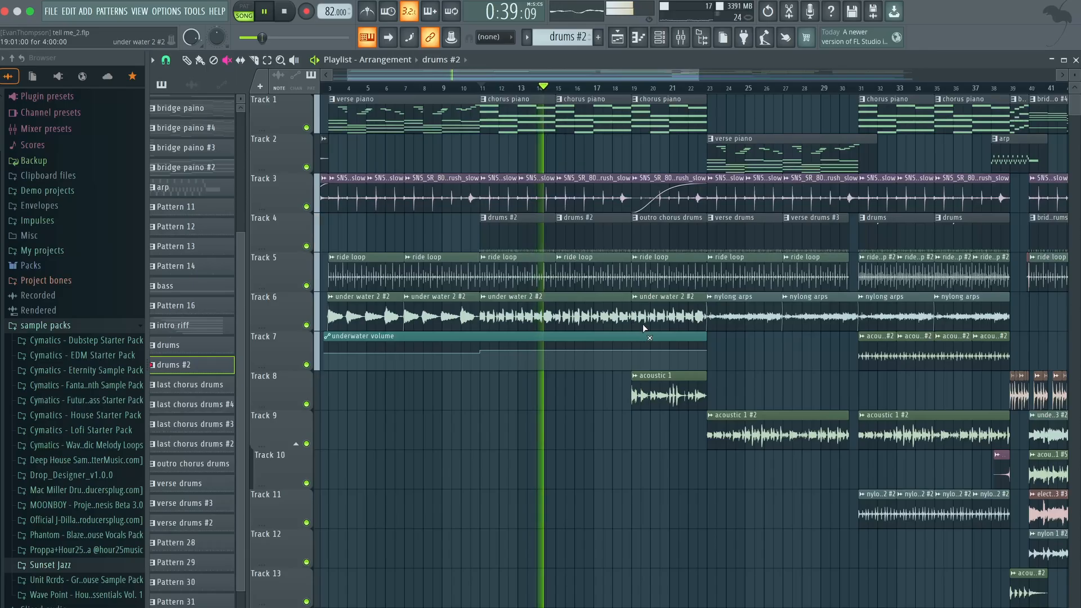
key(space)
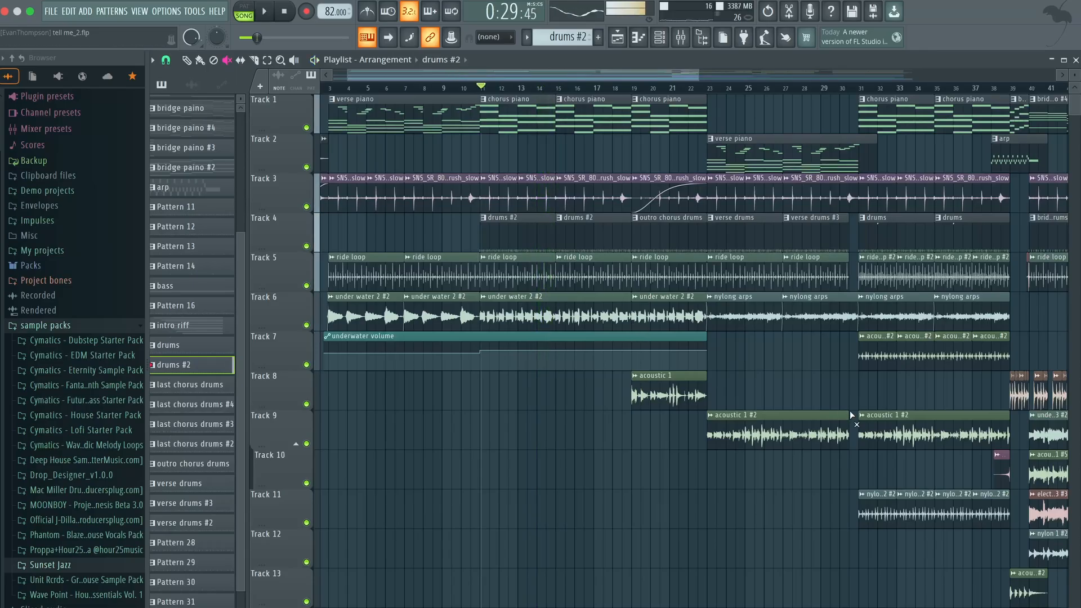
Select the bass pattern on Track 17 and inspect its bass sampler channel in the channel rack.
scroll(614, 332, up, 2)
scroll(592, 318, down, 1)
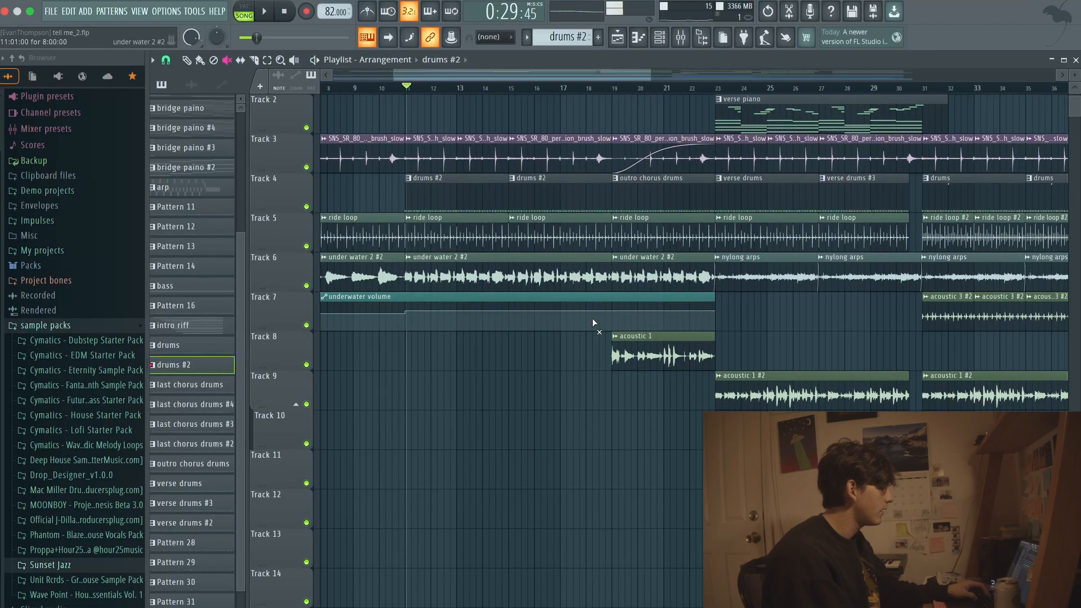
scroll(592, 319, down, 12)
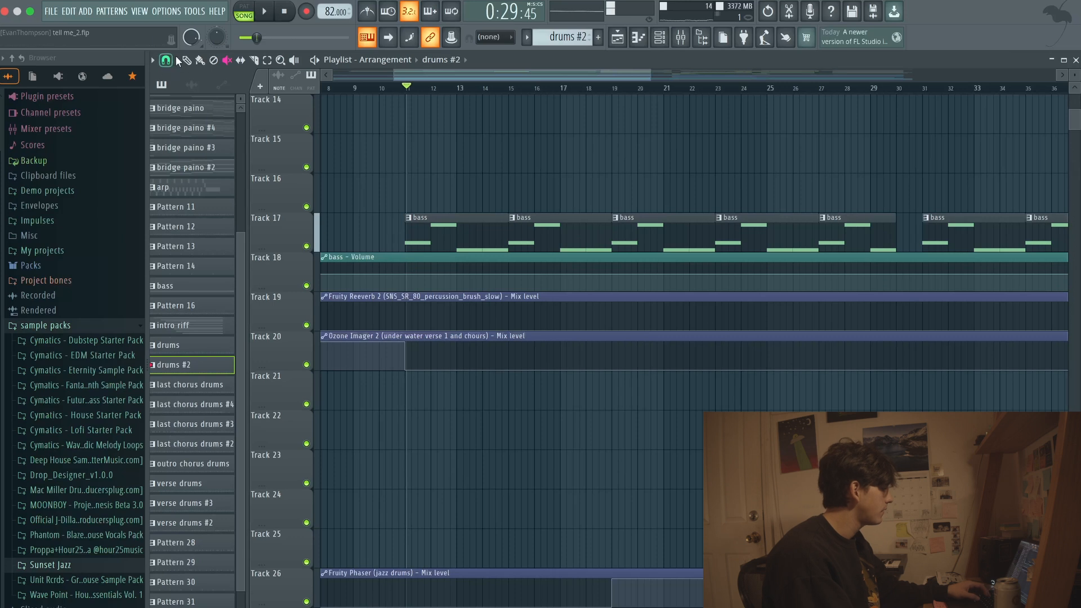
click(555, 237)
click(658, 39)
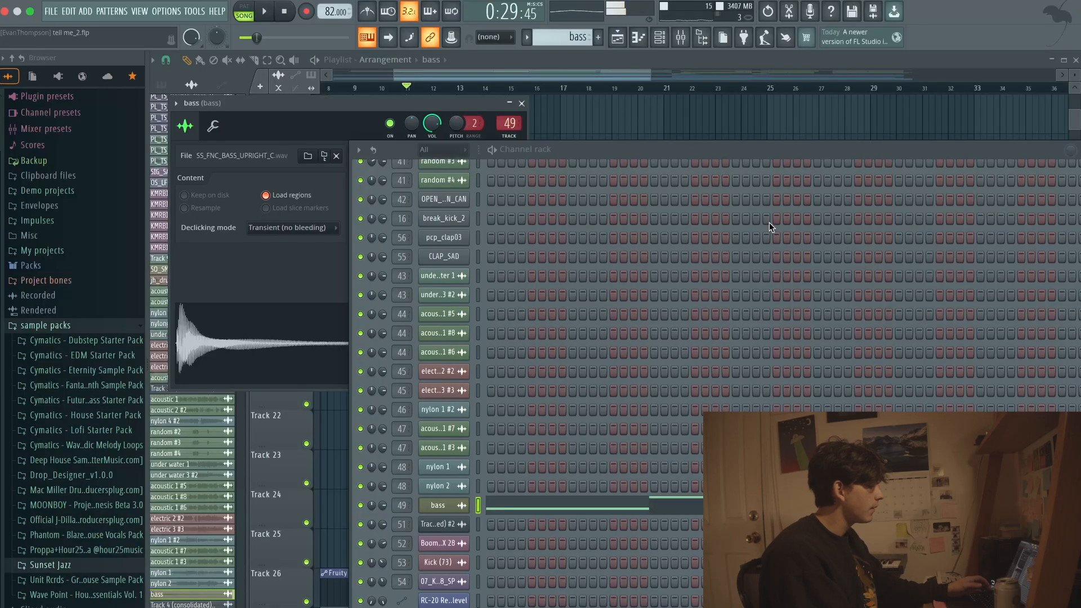
drag(724, 148, 484, 211)
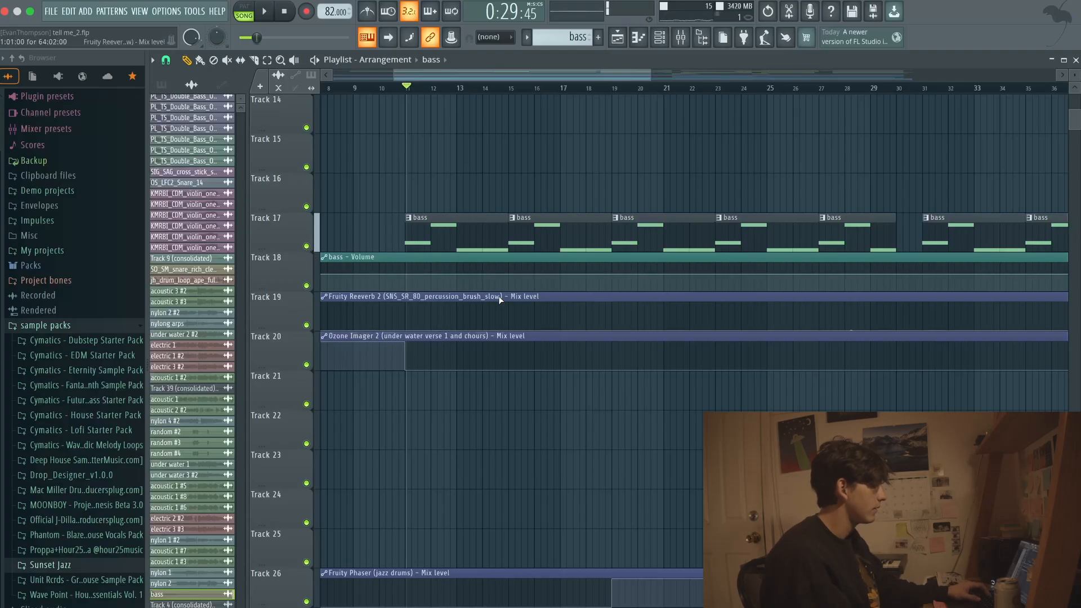
Solo the nylong arps on Track 6 and play them from bar 23 with the system volume raised.
scroll(421, 407, up, 4)
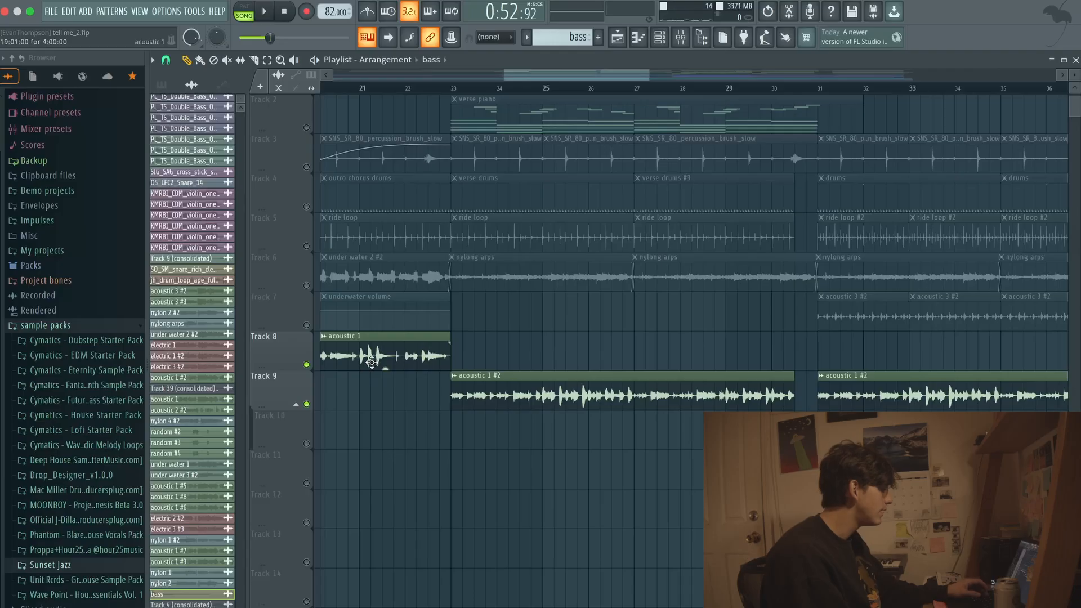
scroll(550, 282, up, 1)
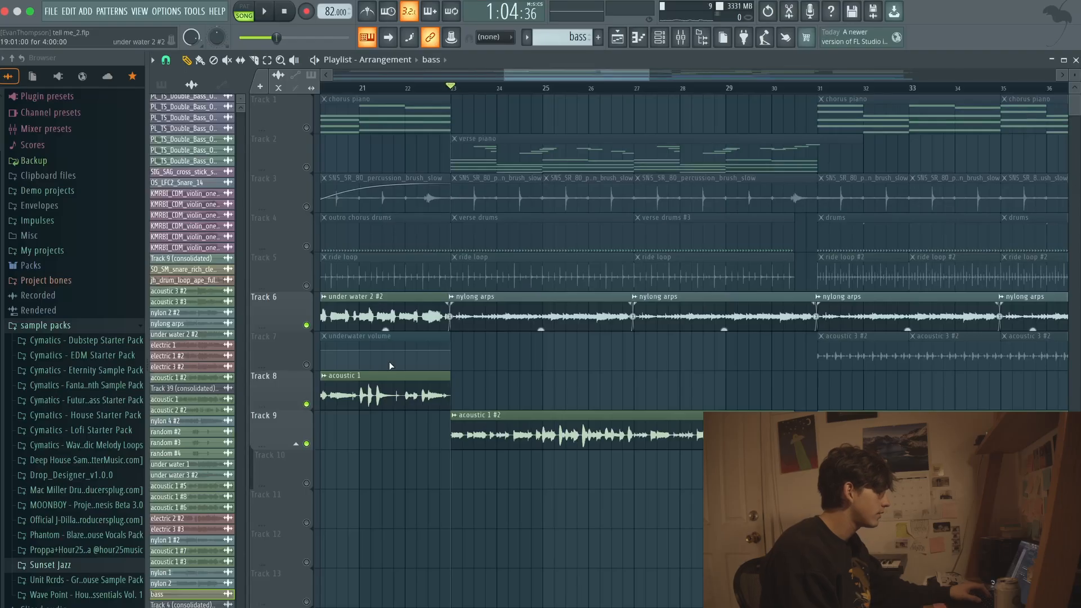
key(space)
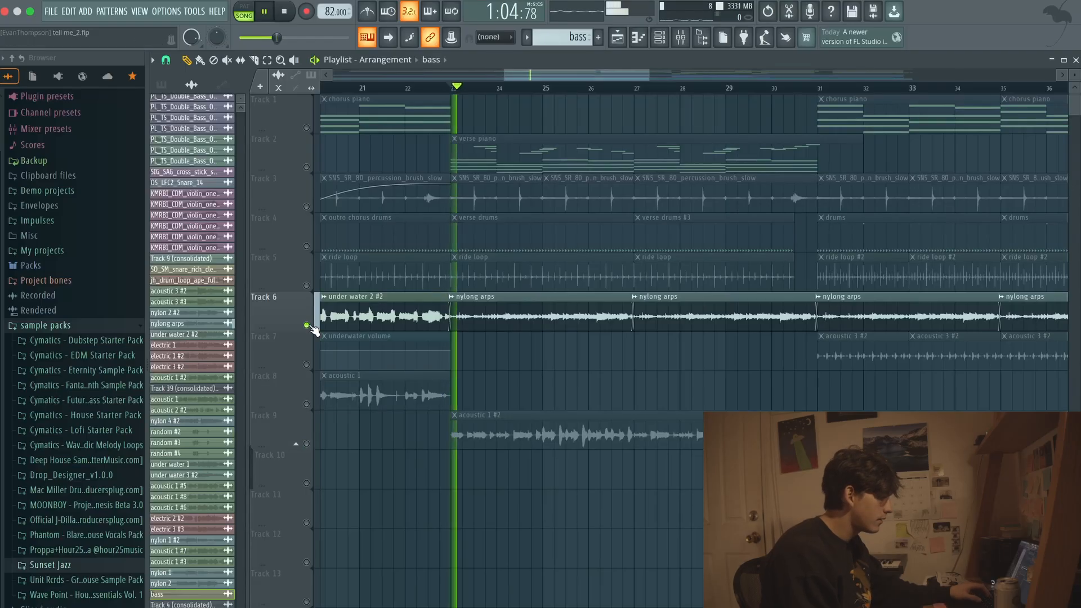
scroll(688, 252, down, 3)
scroll(688, 252, down, 10)
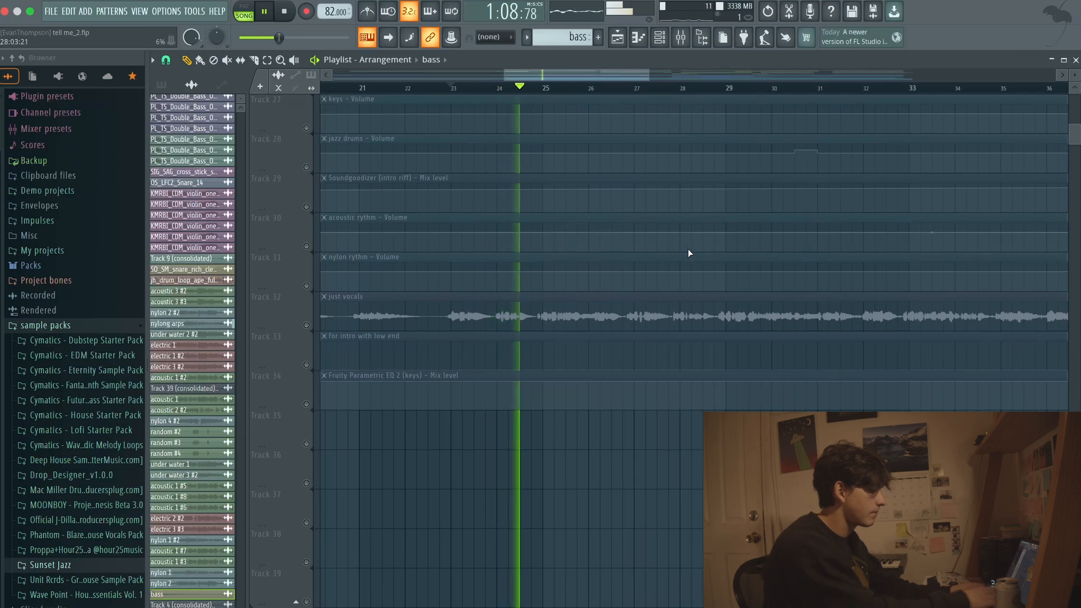
key(XF86AudioRaiseVolume)
key(XF86AudioRaiseVolume)
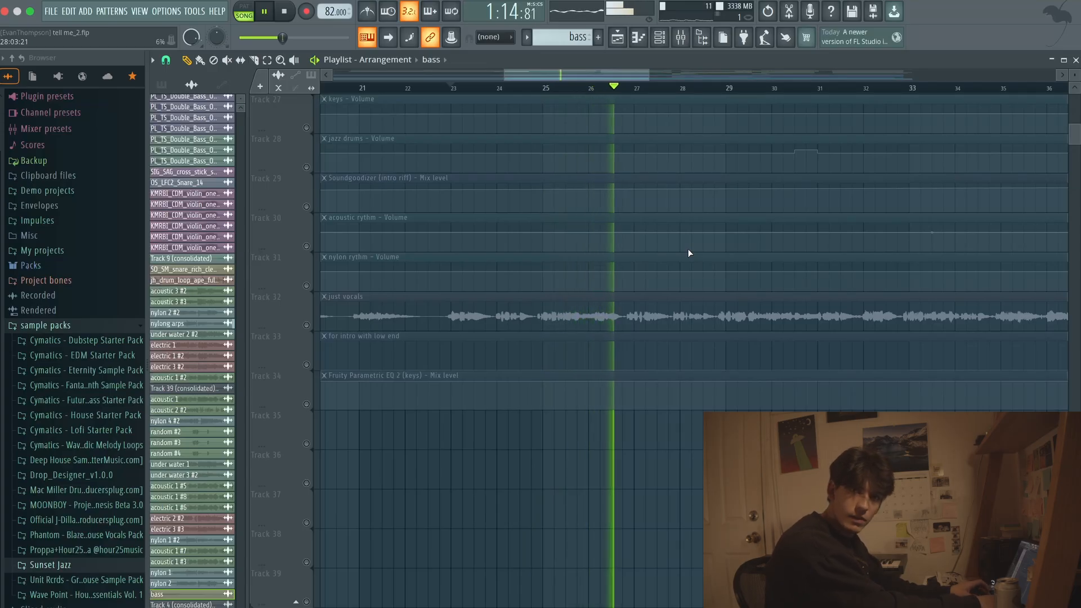
key(space)
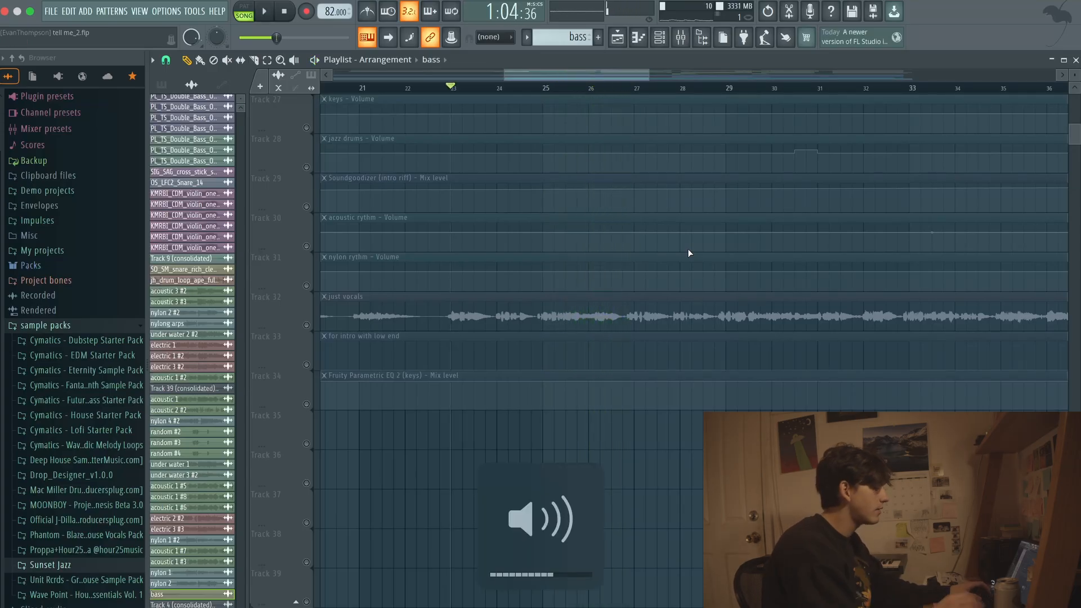
While the second verse plays, unmute the verse piano on Track 2, drums on Track 4 and ride loop on Track 5.
scroll(689, 273, up, 5)
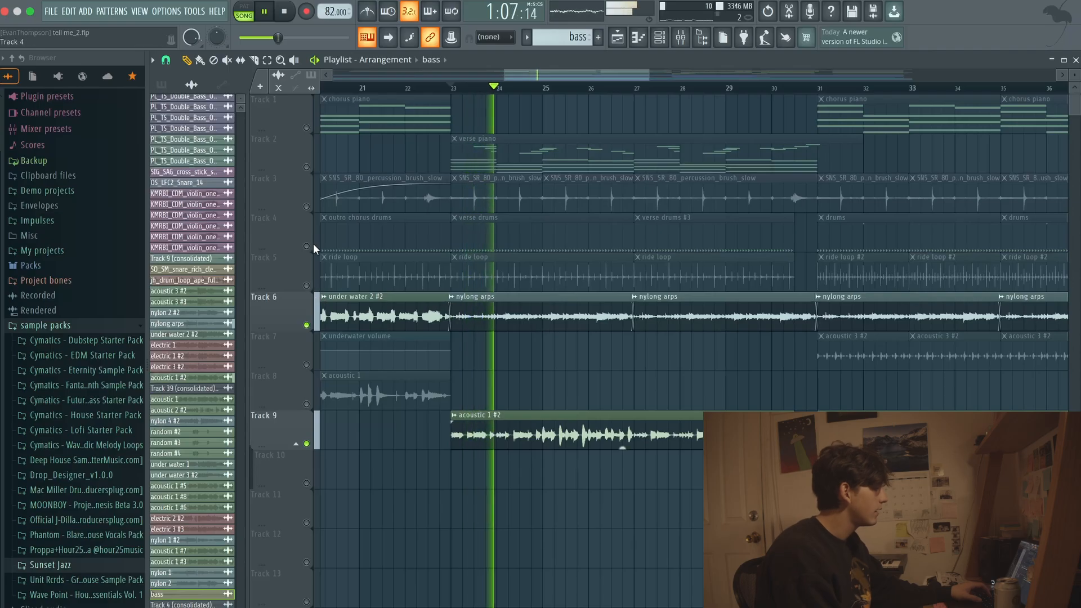
click(306, 168)
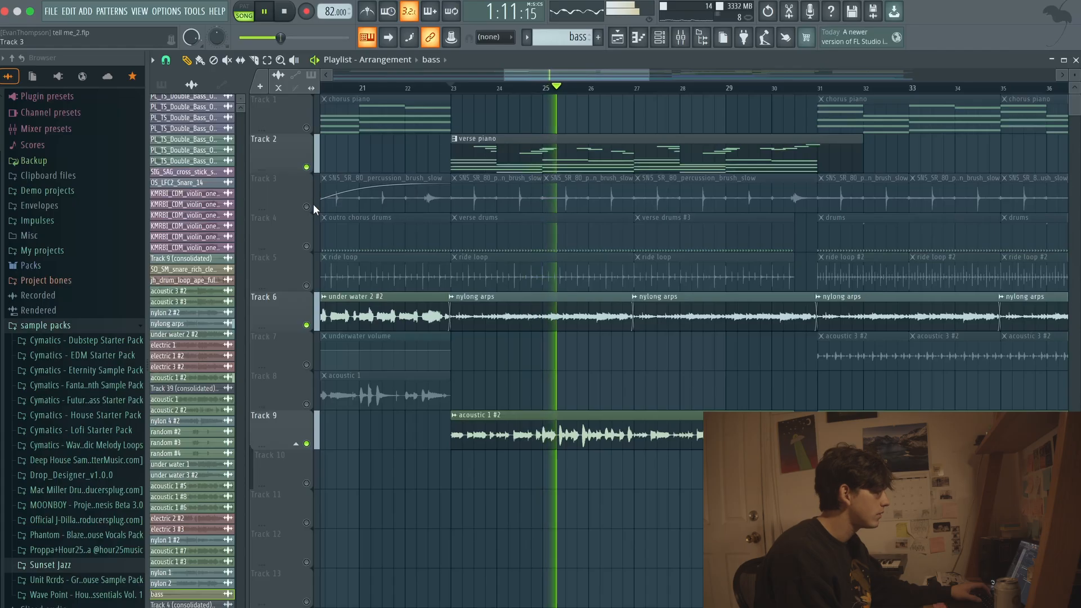
click(306, 246)
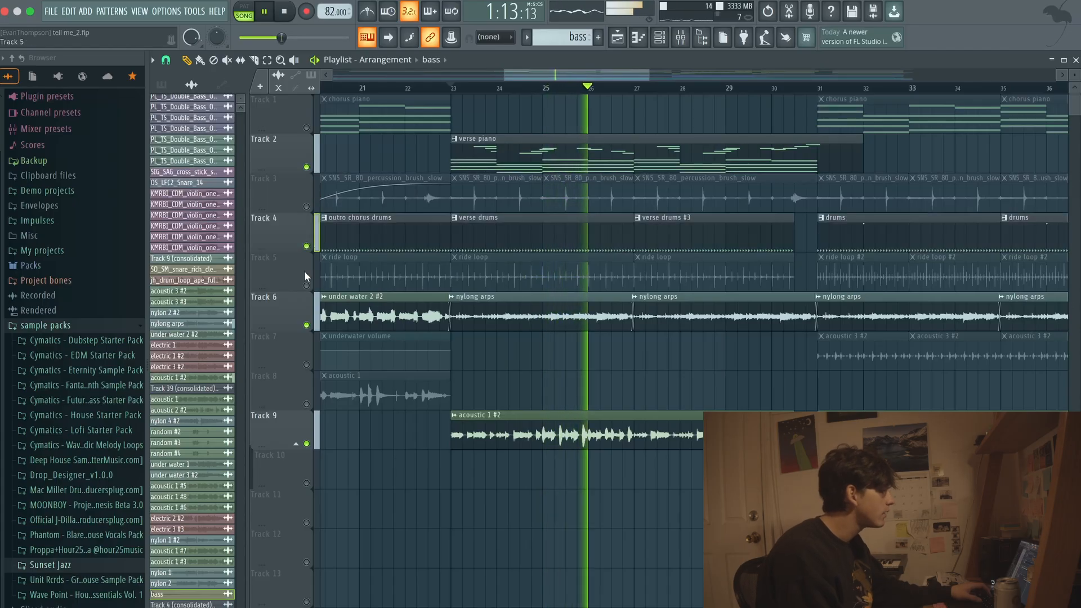
click(306, 285)
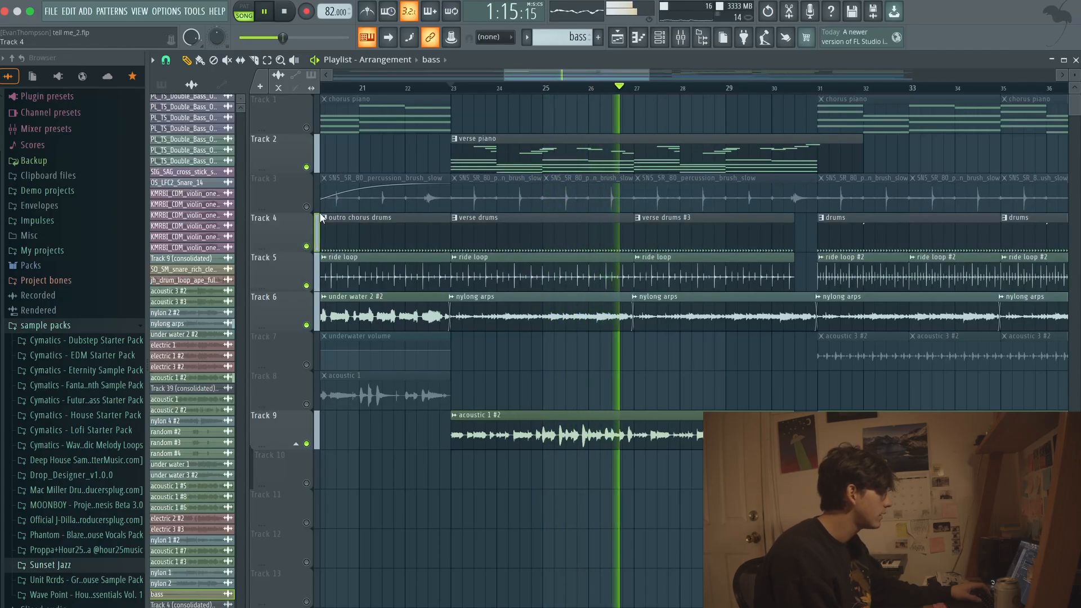
Unmute the brush percussion on Track 3 and listen through the end of the second verse with the system volume raised.
click(306, 207)
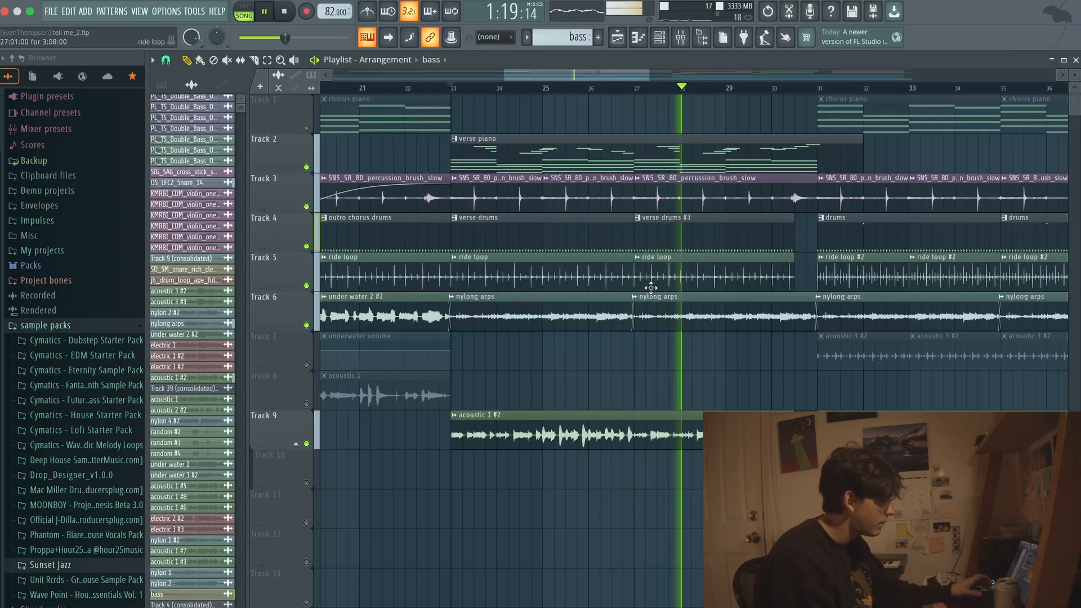
scroll(526, 270, down, 2)
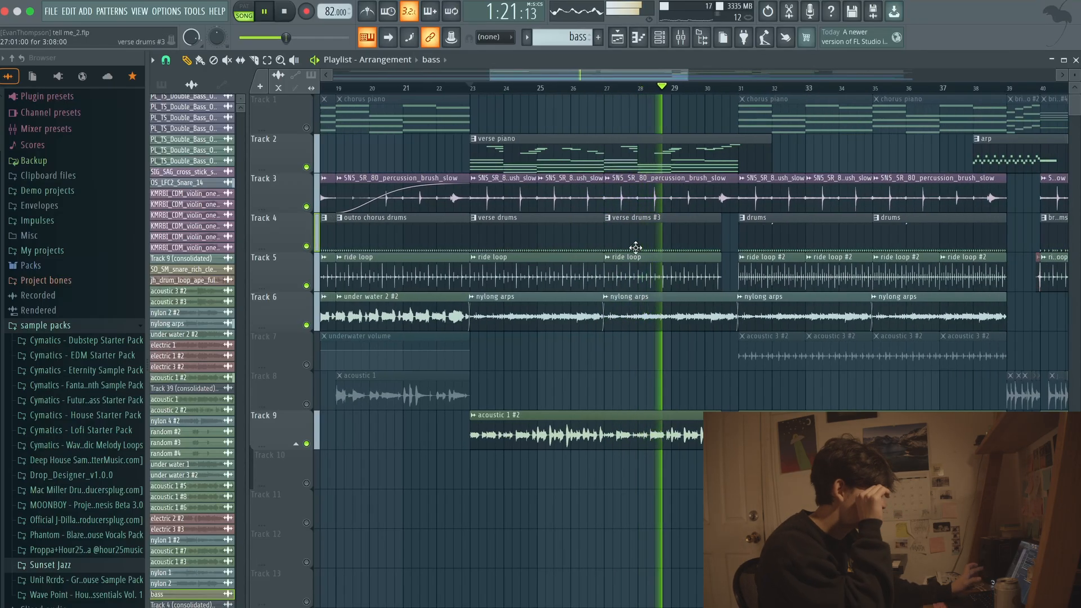
key(XF86AudioRaiseVolume)
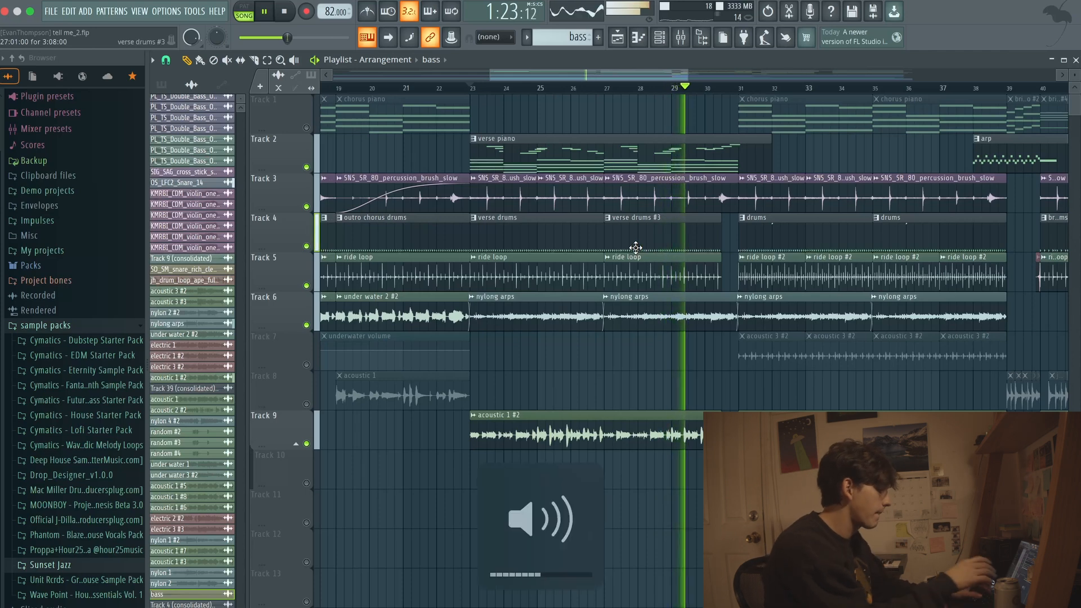
scroll(580, 157, down, 3)
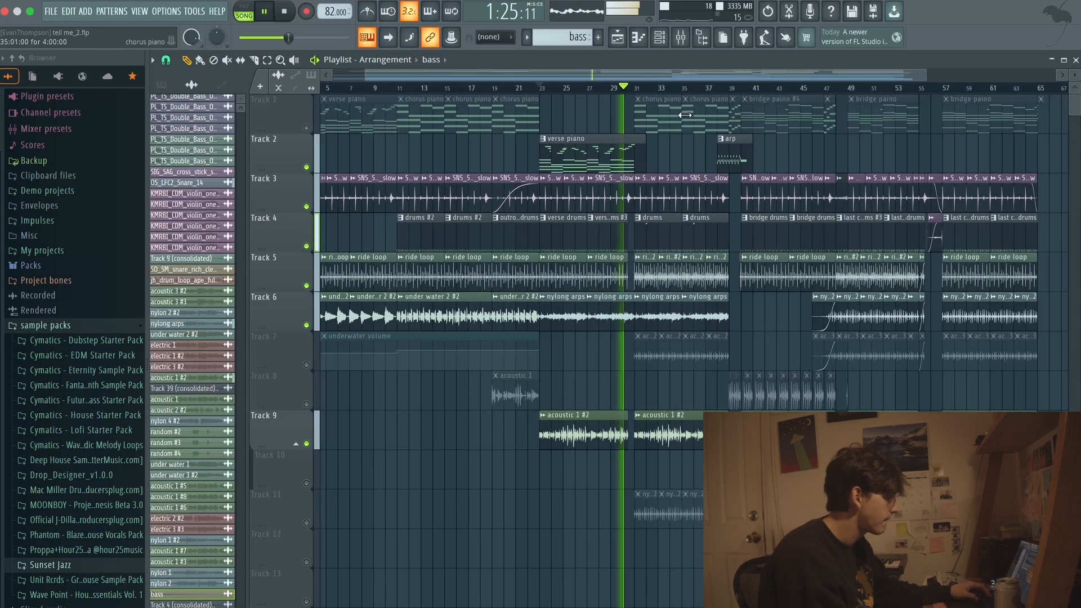
scroll(683, 145, up, 2)
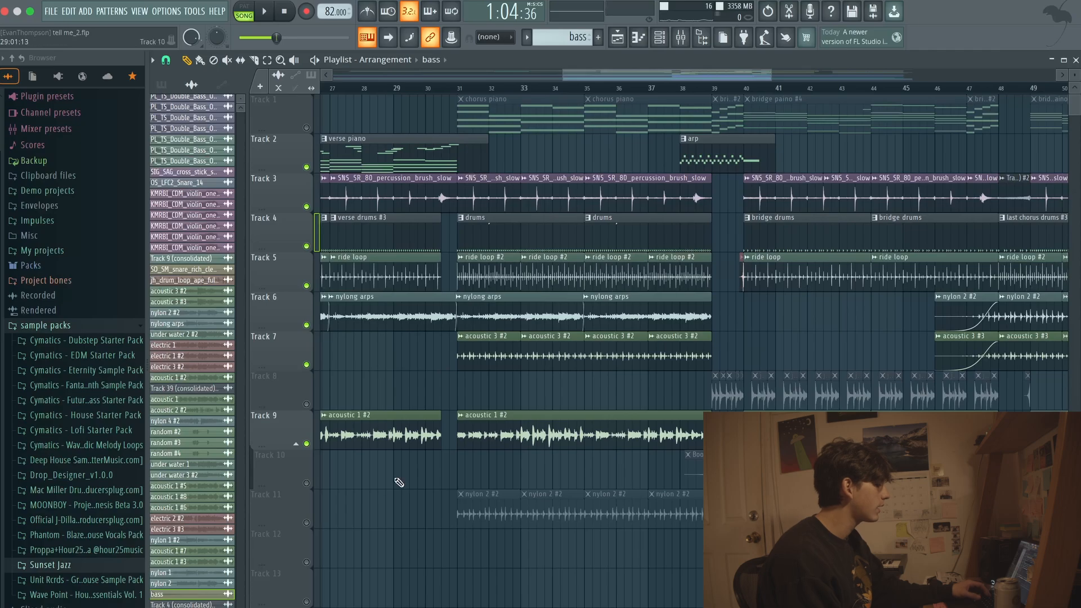
Unmute nylon 2 #2 on Track 11, the verse piano on Track 2 and the chorus piano on Track 1, and play from bar 31.
click(306, 522)
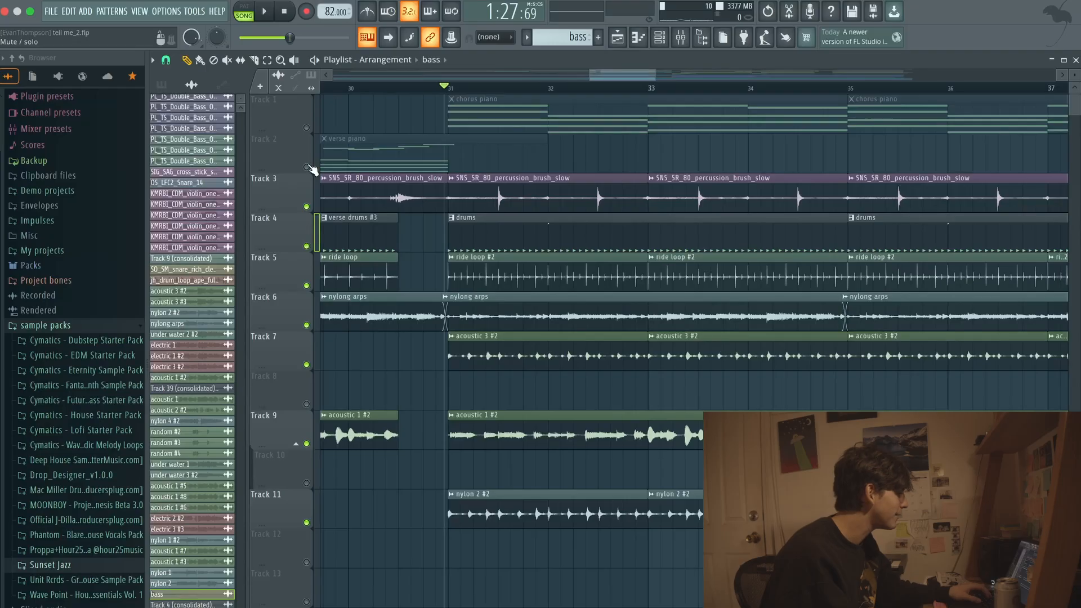
click(306, 167)
click(306, 128)
key(space)
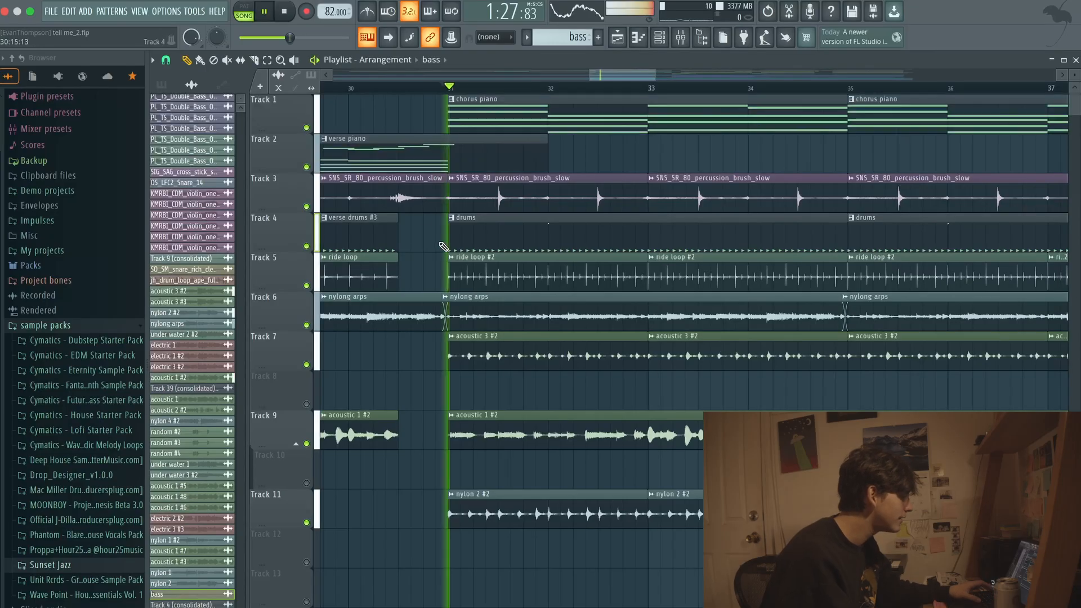
Listen to the transition from the second chorus into the bridge around bar 39 with all tracks active.
scroll(522, 363, down, 3)
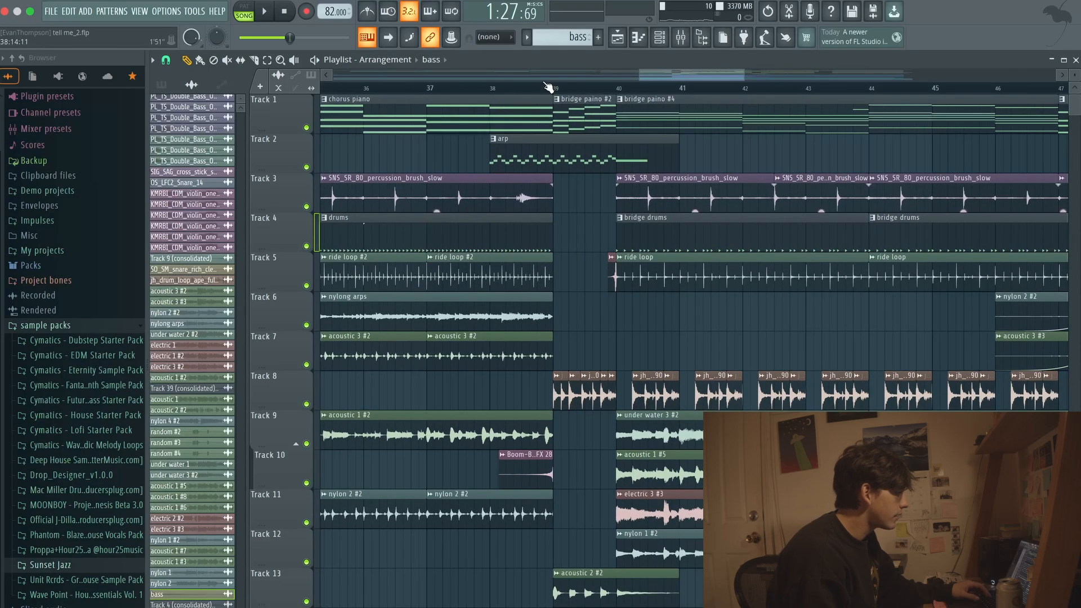
key(space)
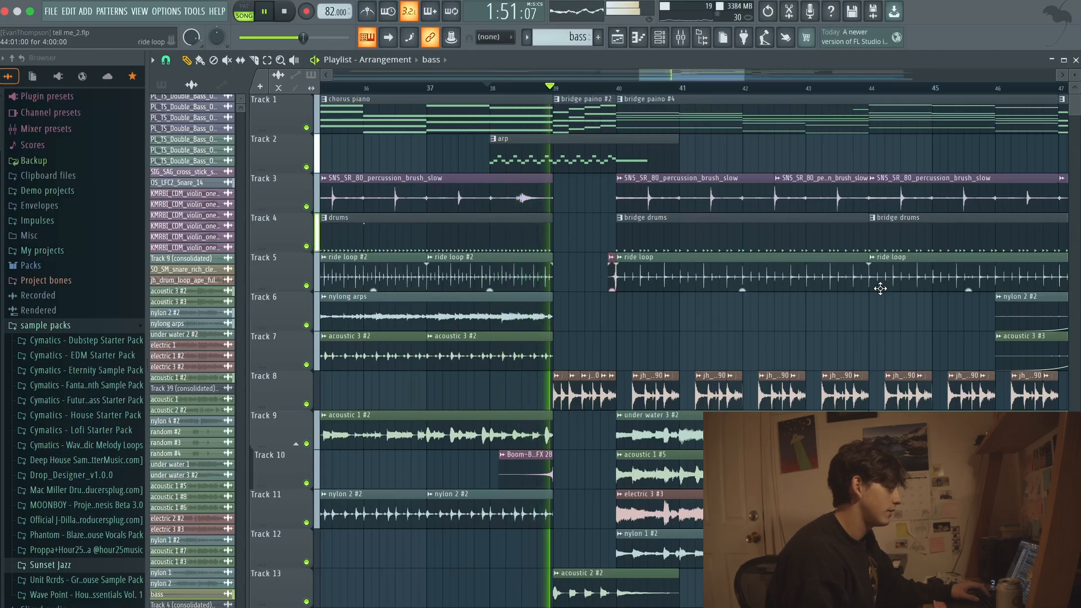
scroll(682, 392, down, 2)
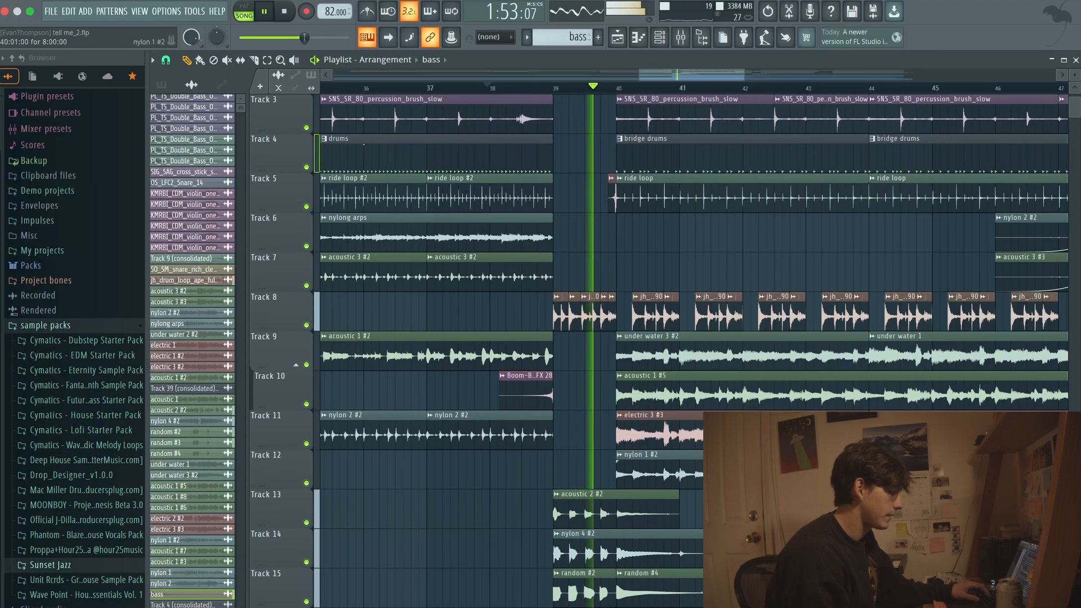
key(space)
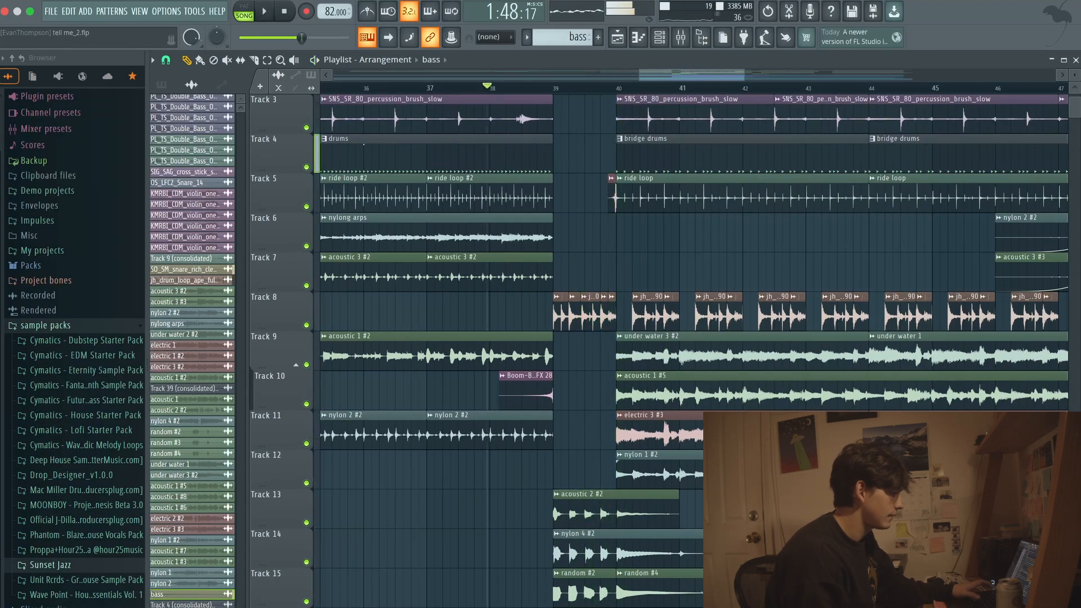
scroll(682, 393, up, 2)
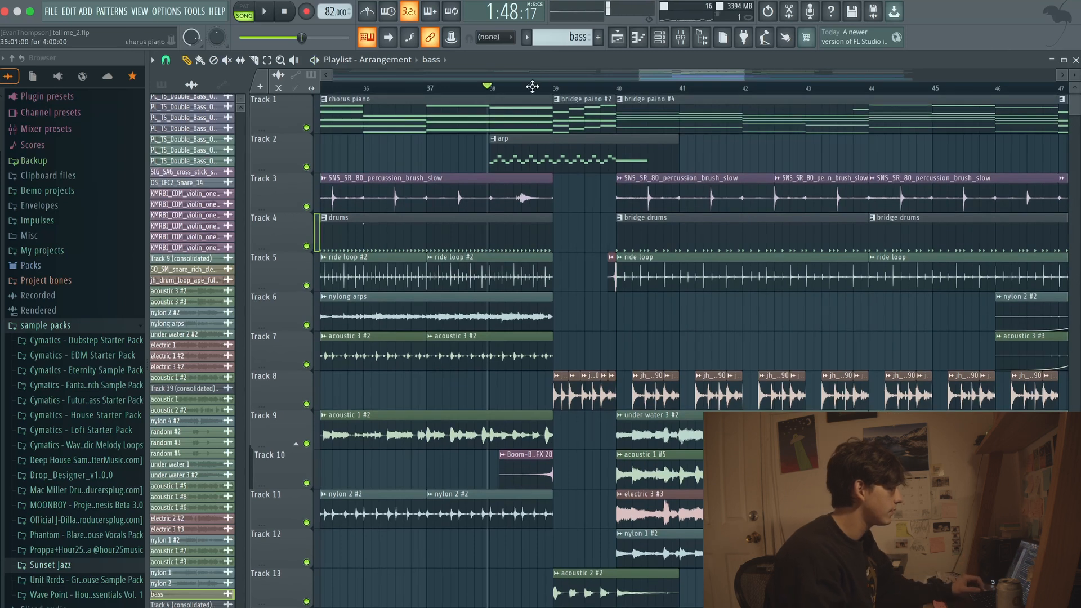
Solo the arp on Track 2 and play it from bar 38 with the system volume raised, and reactivate all tracks.
right_click(309, 166)
key(space)
key(XF86AudioRaiseVolume)
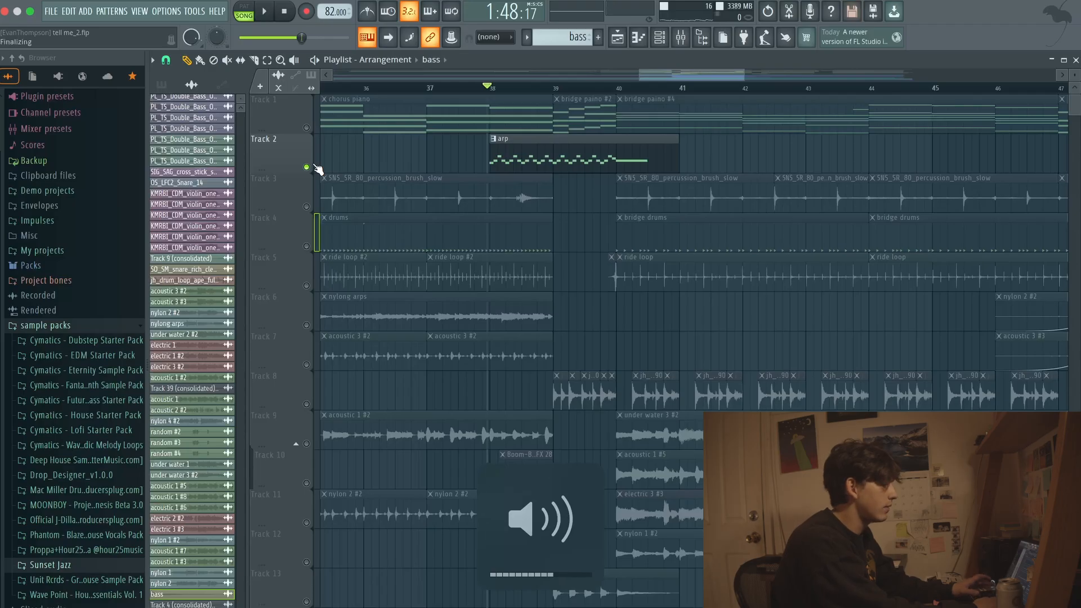
right_click(308, 167)
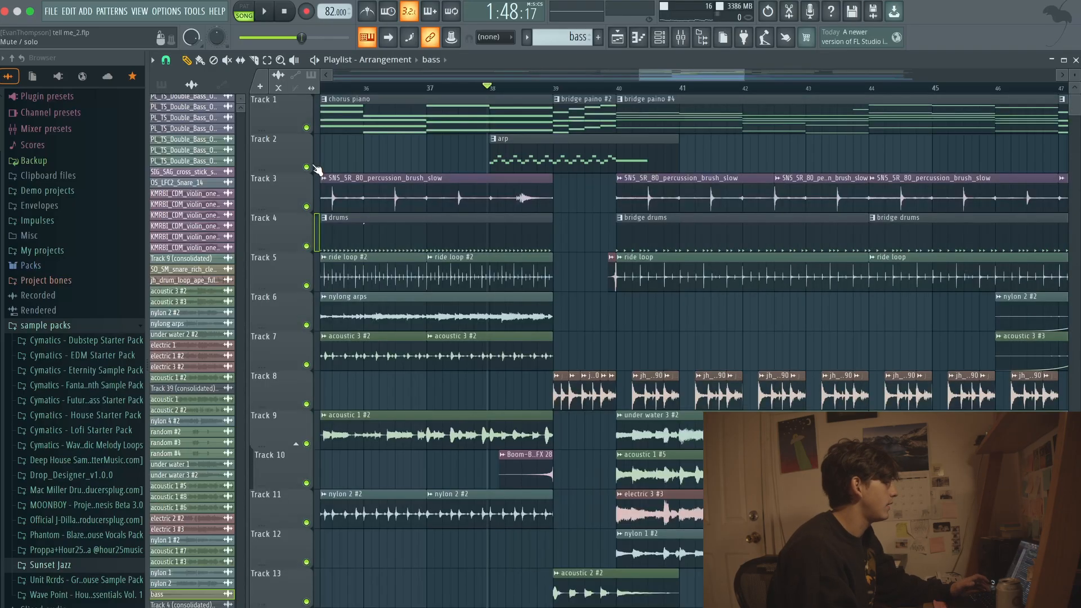
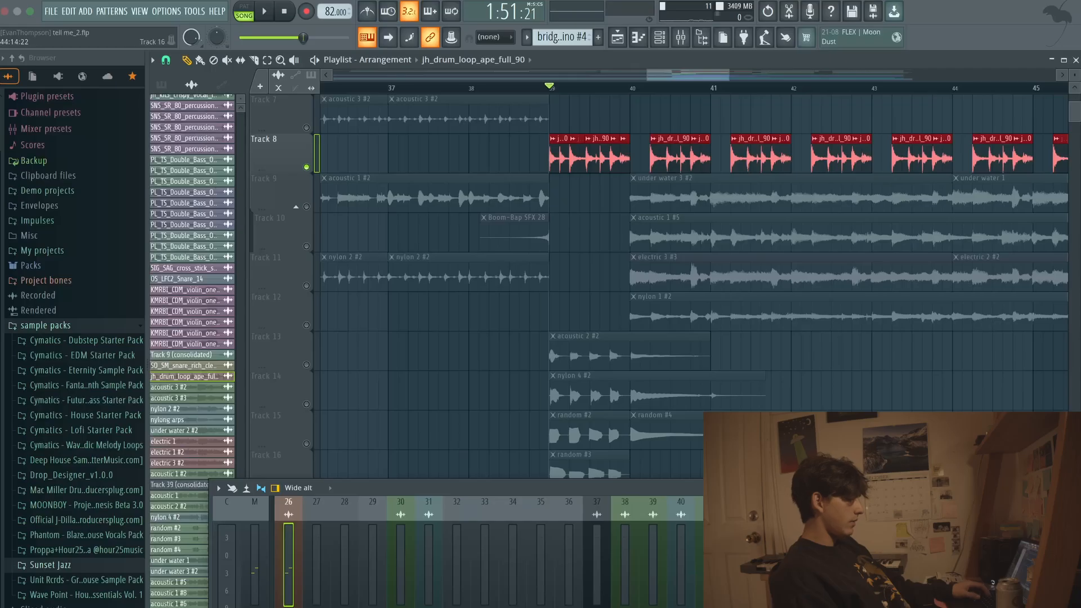
Play the soloed drum loop on Track 8 from bar 39 and unmute the bridge drums on Track 4 alongside it.
key(space)
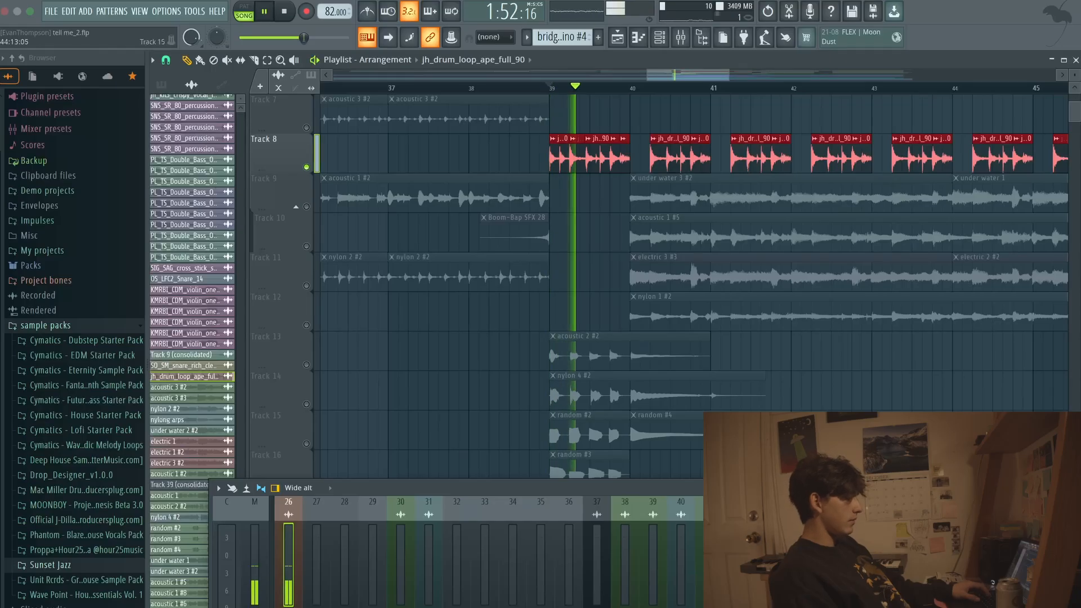
scroll(963, 324, down, 3)
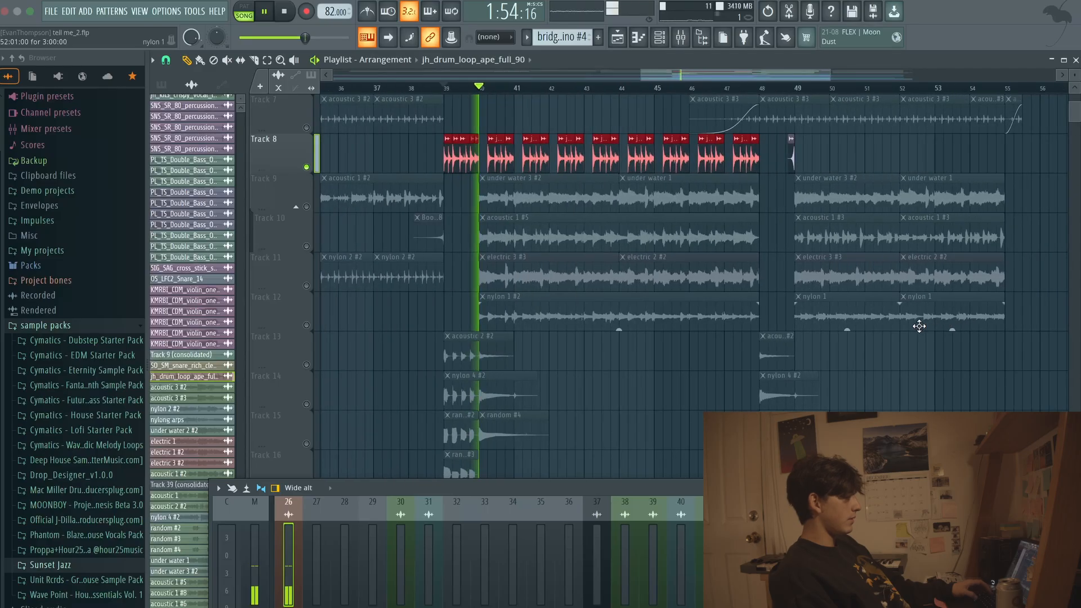
scroll(501, 239, up, 4)
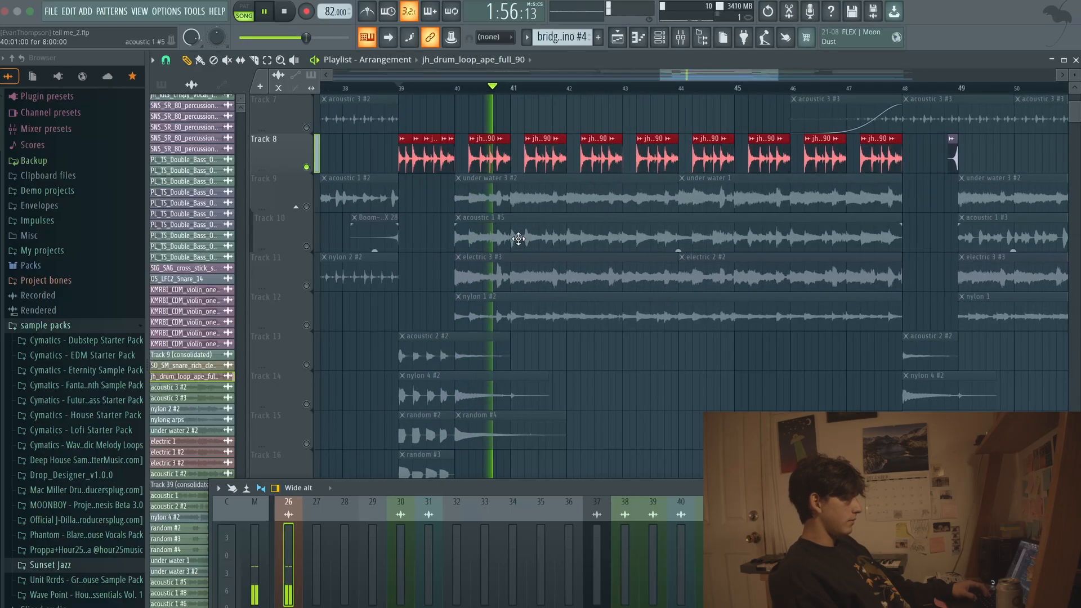
scroll(501, 239, down, 3)
scroll(478, 234, up, 6)
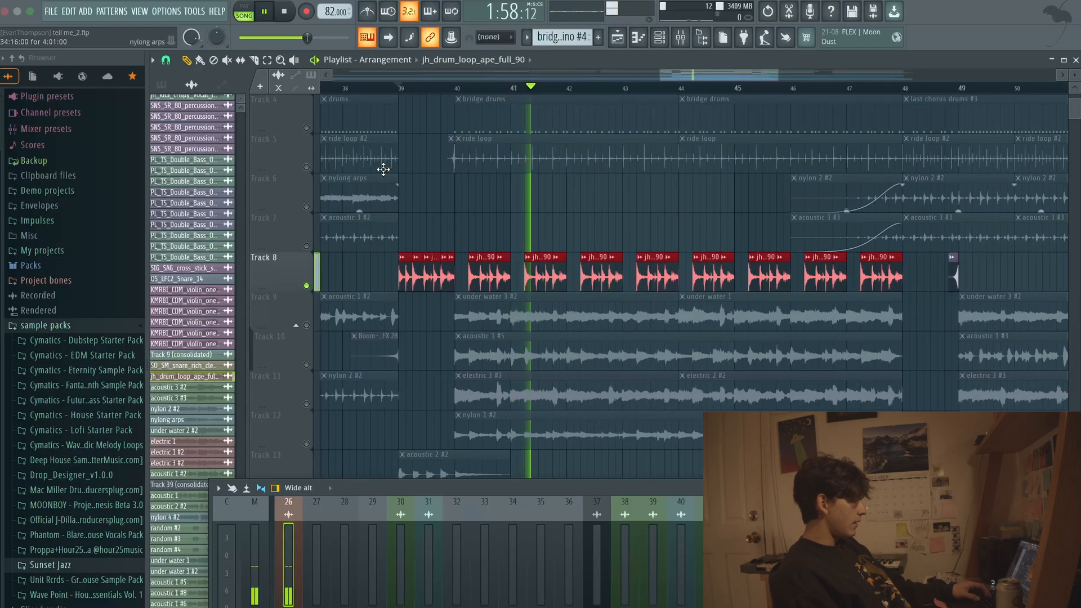
click(307, 128)
scroll(430, 189, up, 1)
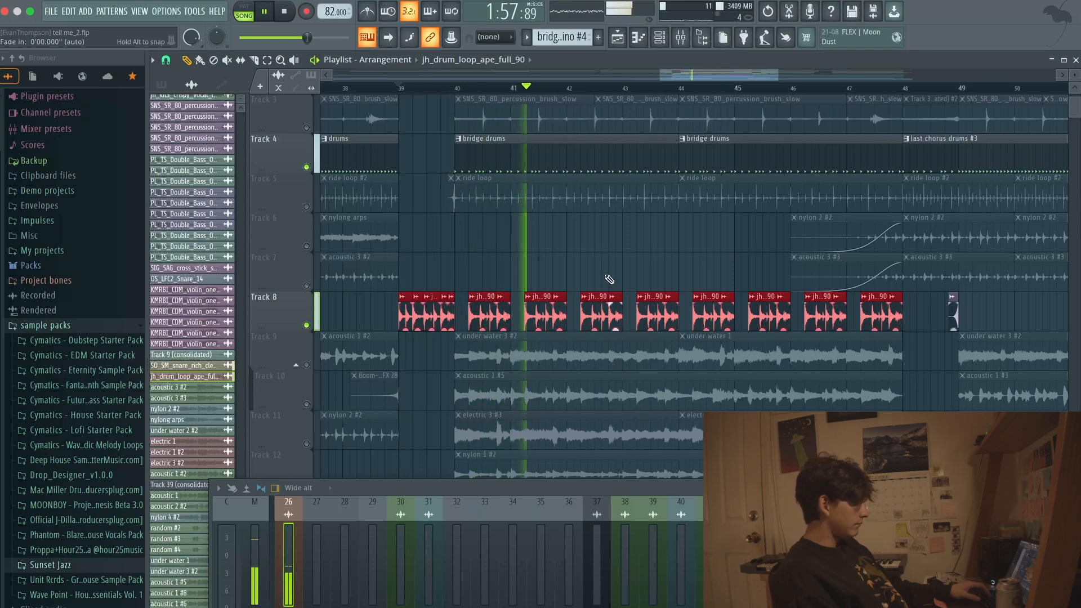
Select the bridge drums pattern and inspect its kick, snare and shaker steps in the channel rack during playback.
click(596, 148)
click(660, 40)
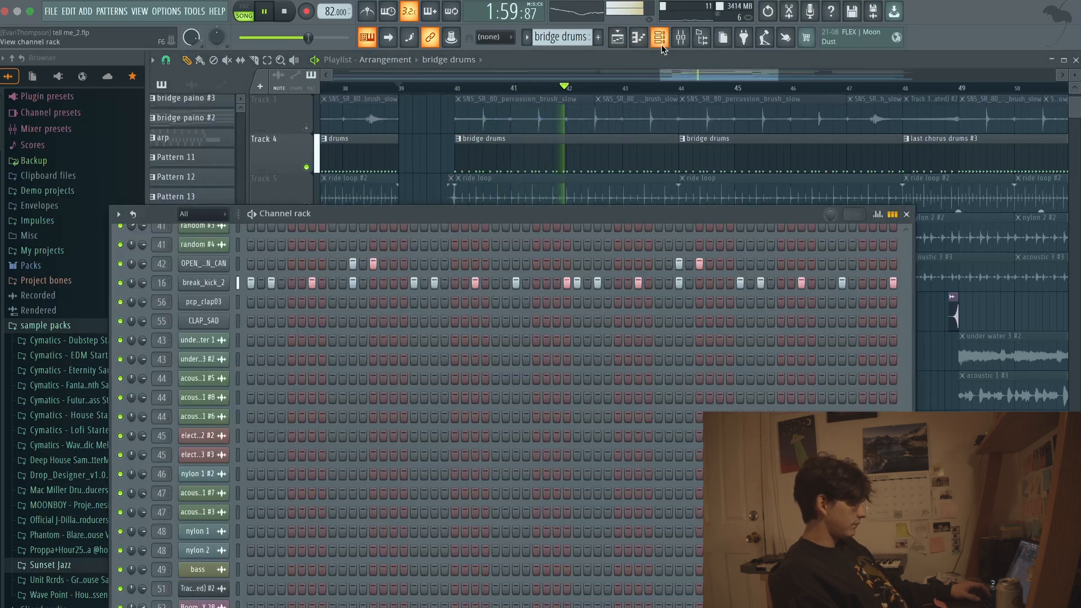
scroll(580, 331, up, 10)
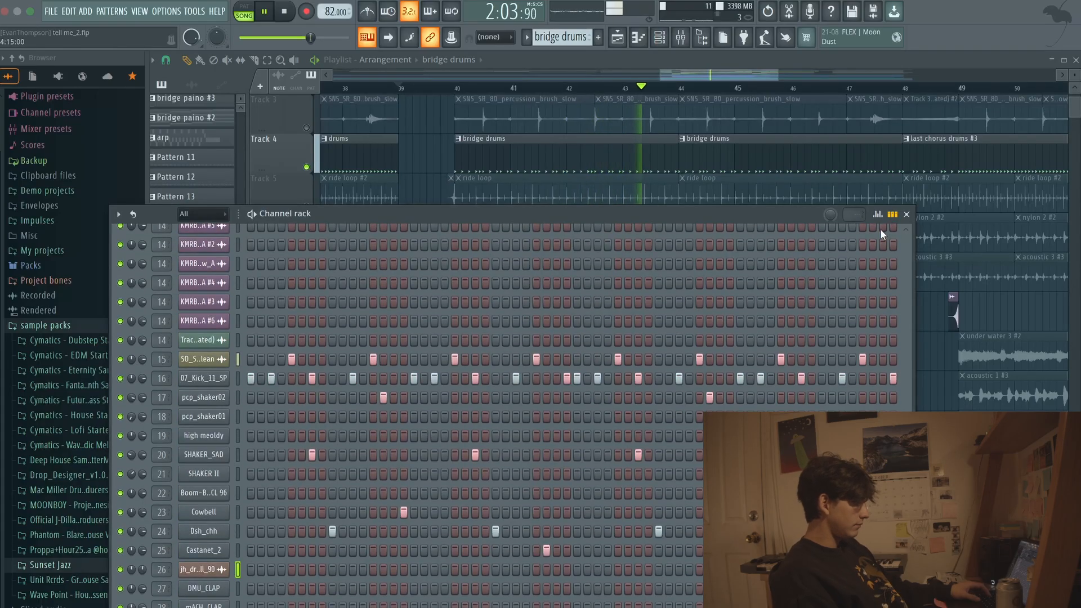
click(907, 215)
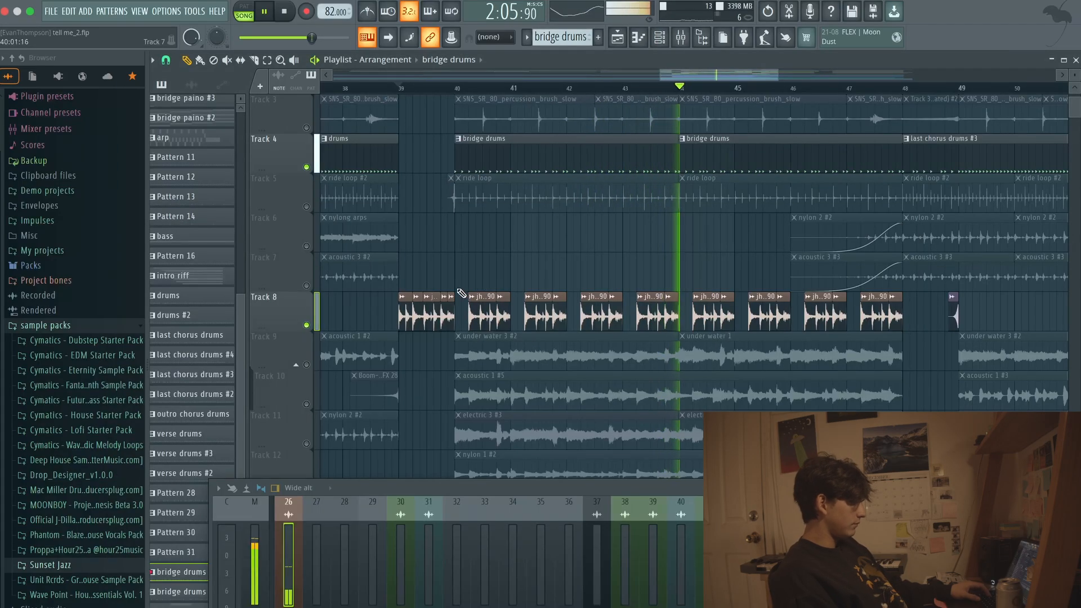
key(space)
scroll(345, 219, down, 1)
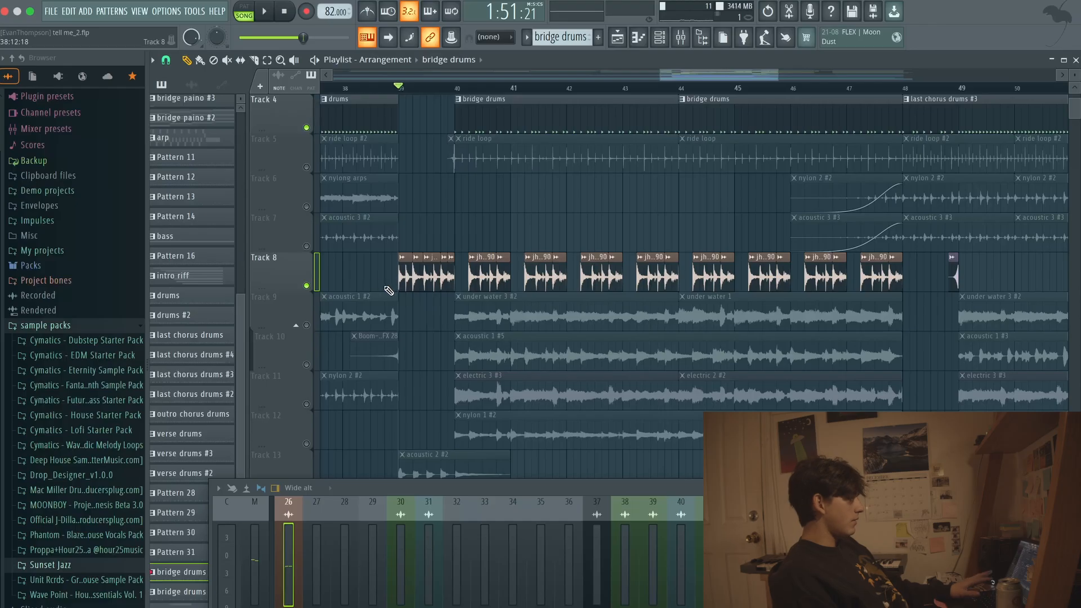
Unmute the bridge hits on Tracks 13 to 16: acoustic 2 #2, nylon 4 #2, random #2/#4 and random #3.
scroll(358, 365, down, 6)
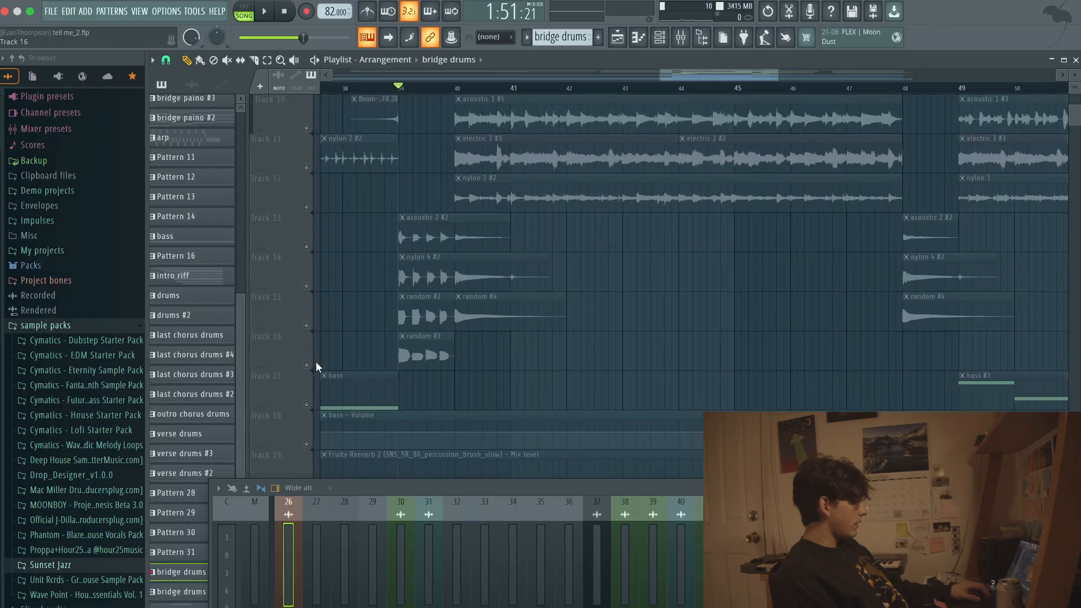
click(306, 324)
click(306, 285)
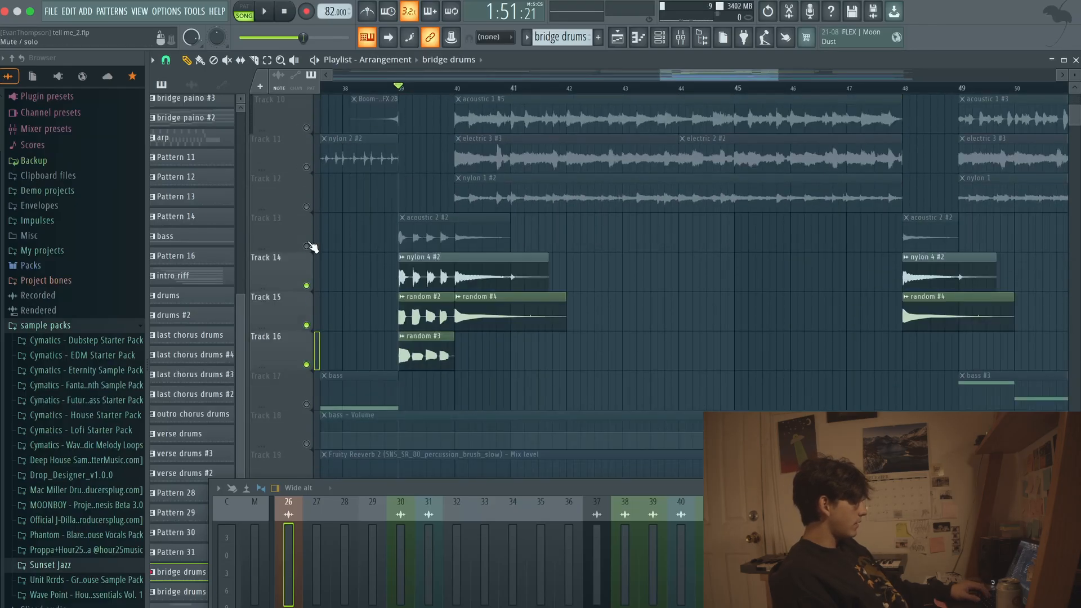
click(306, 246)
scroll(433, 274, up, 9)
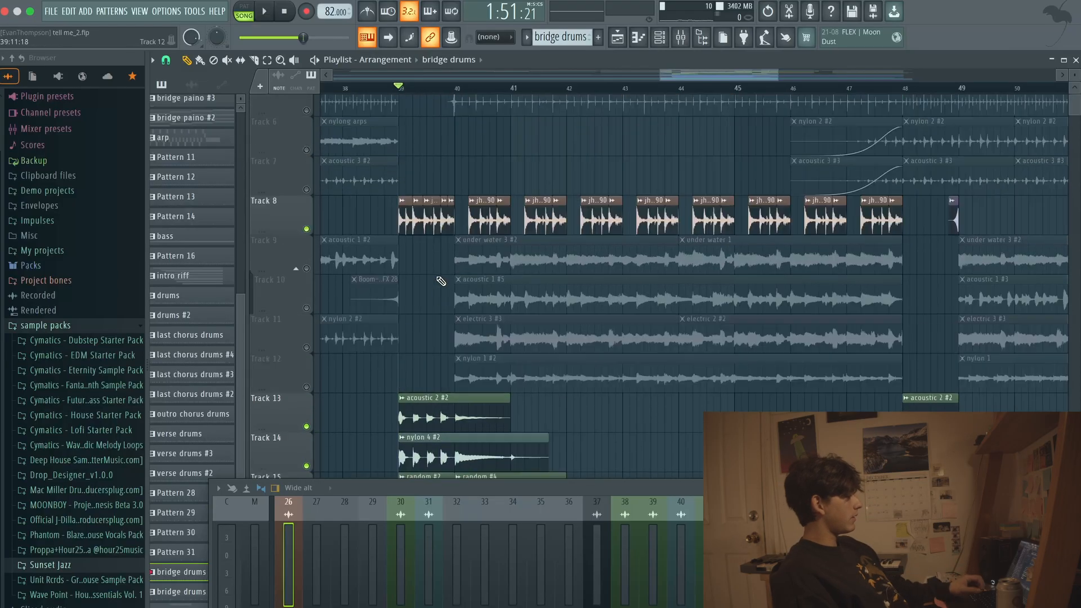
View the Addictive Keys notes of bridge paino #2 in the piano roll and play the bridge opening from bar 39.
click(417, 106)
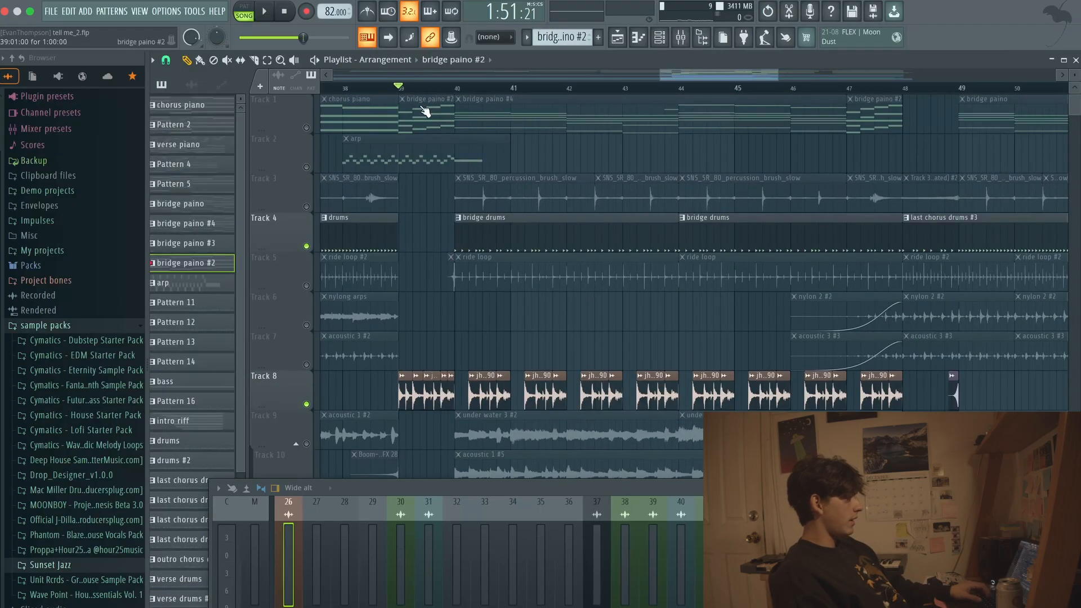
click(663, 37)
scroll(297, 305, up, 5)
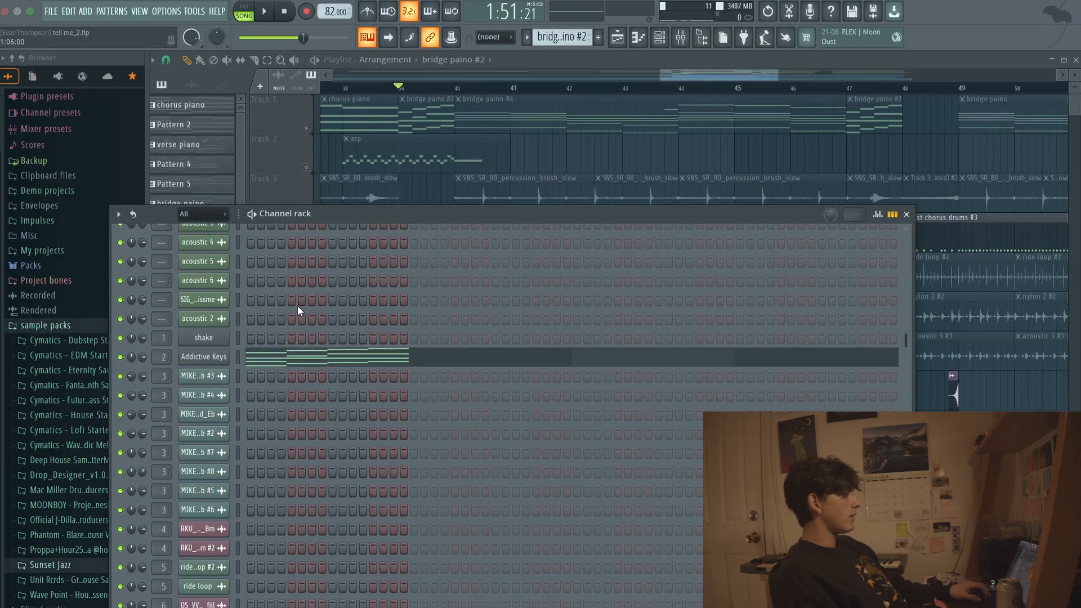
click(373, 474)
key(space)
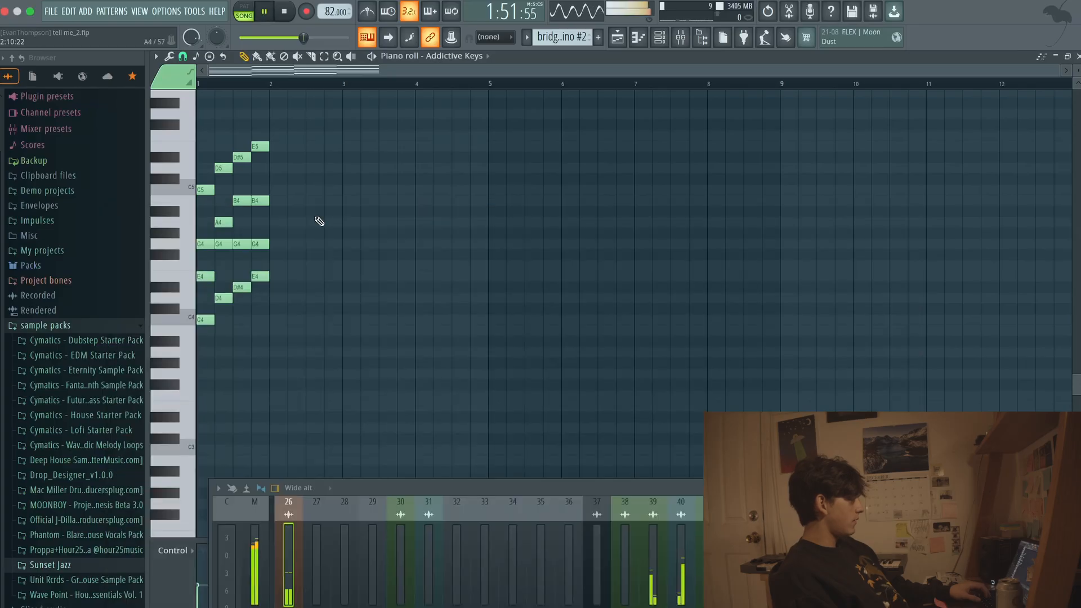
click(623, 40)
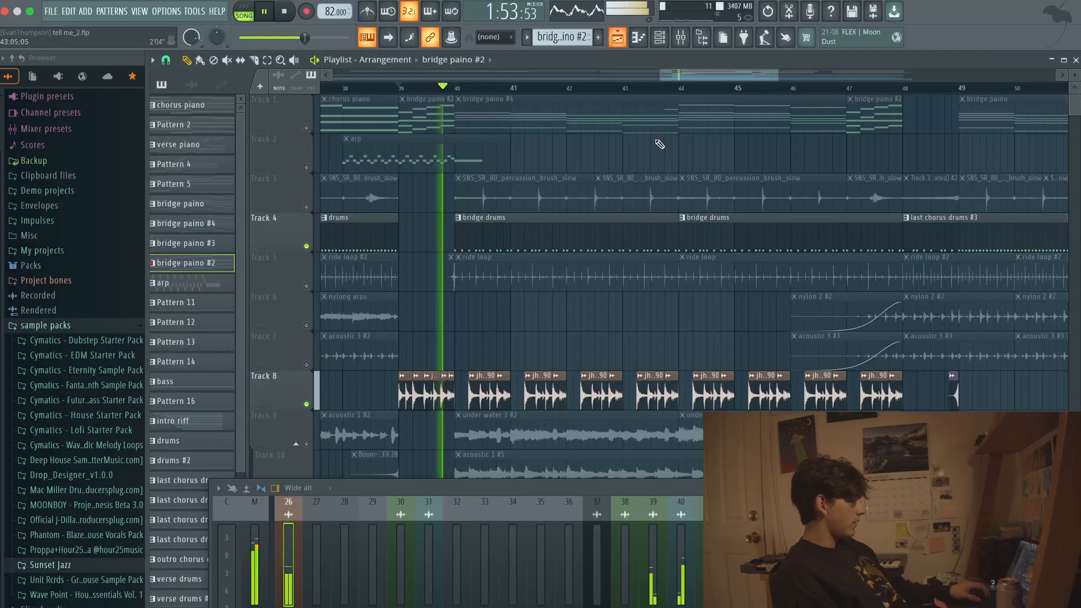
scroll(481, 315, down, 6)
key(space)
Play the bridge guitar layers on Tracks 9 to 16 from bar 39 with the piano, drum and bass tracks muted.
scroll(365, 276, up, 1)
scroll(367, 277, up, 6)
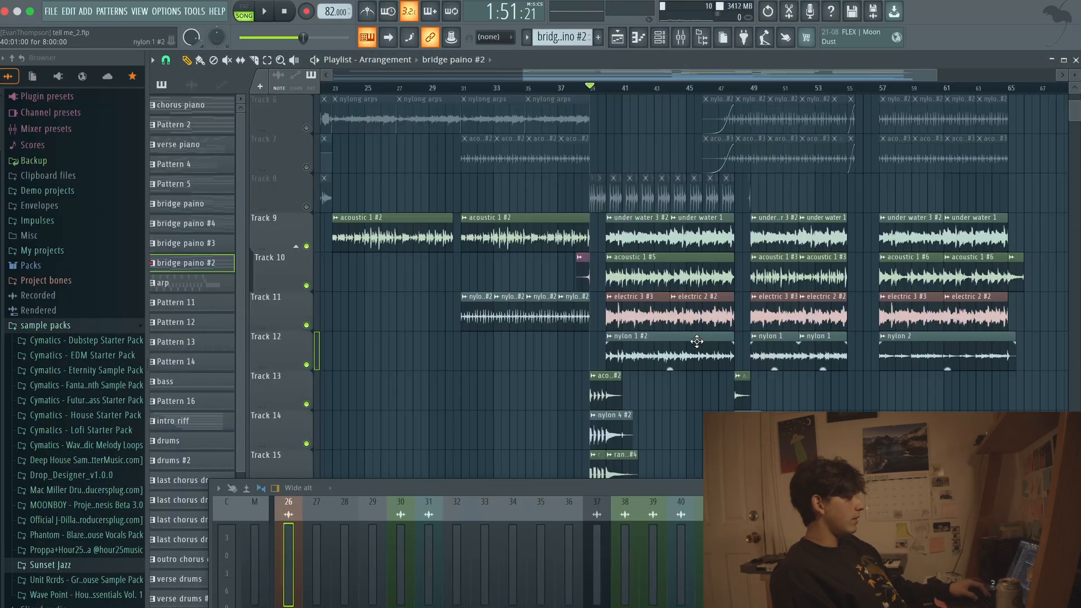
scroll(695, 339, up, 3)
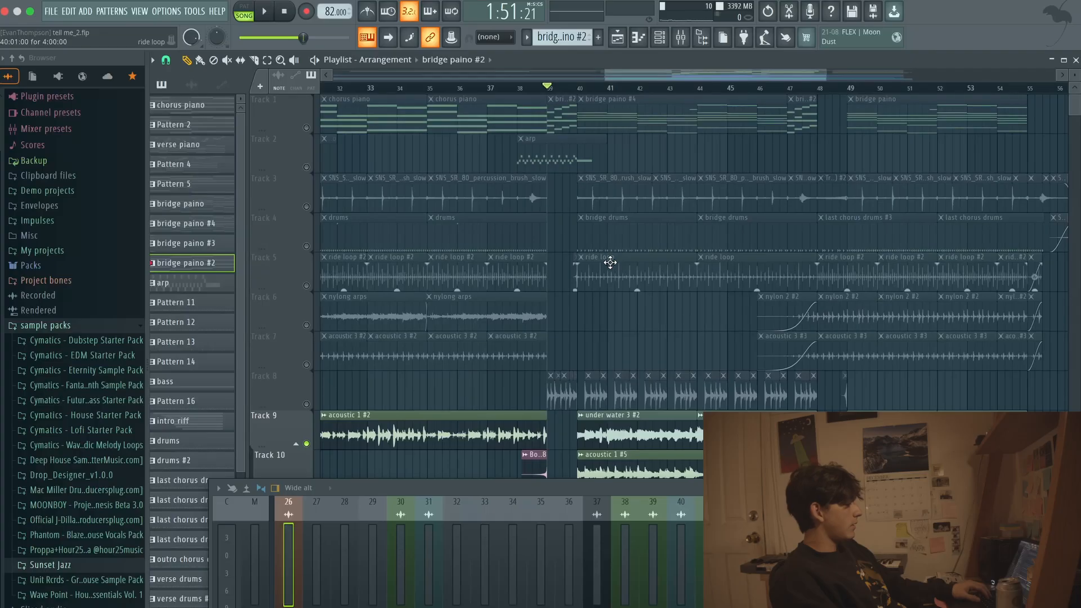
scroll(708, 338, down, 5)
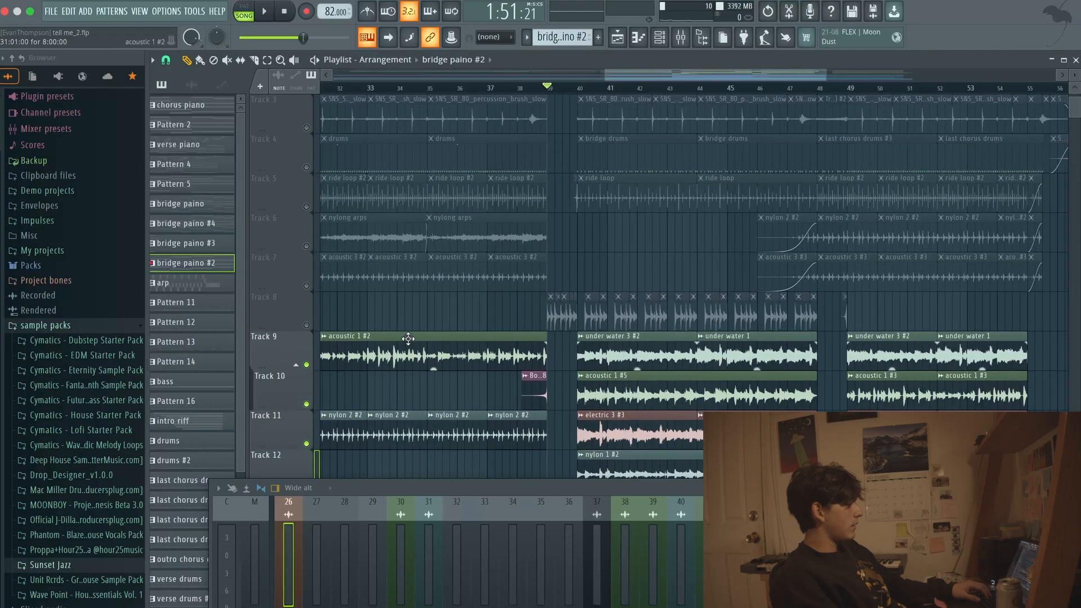
key(space)
scroll(696, 325, down, 1)
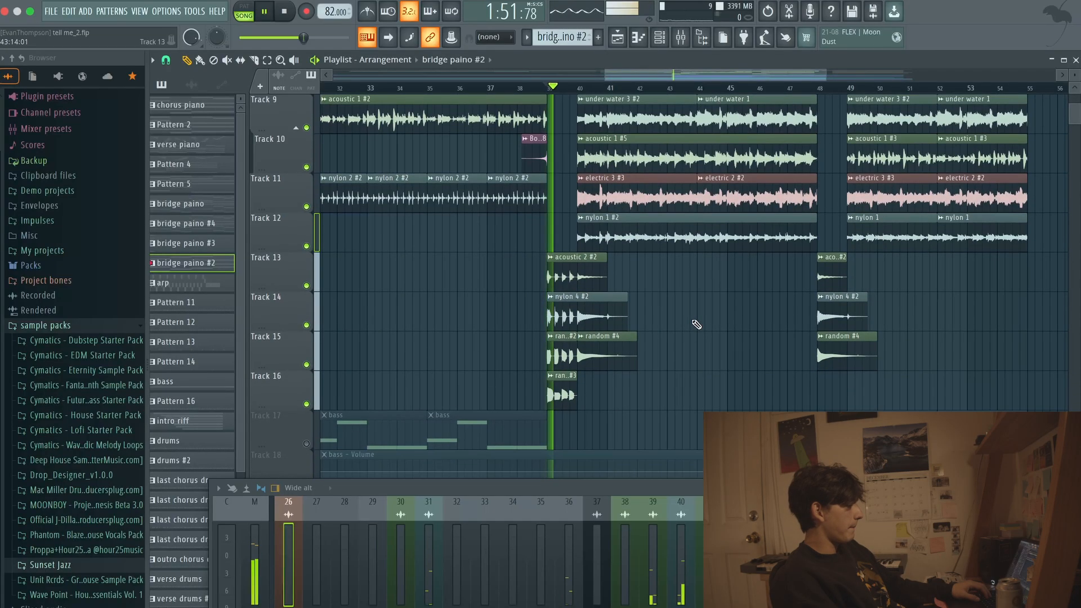
Review the bridge guitar clips on Tracks 9 to 16 while they play on their own, and stop playback.
scroll(696, 325, up, 3)
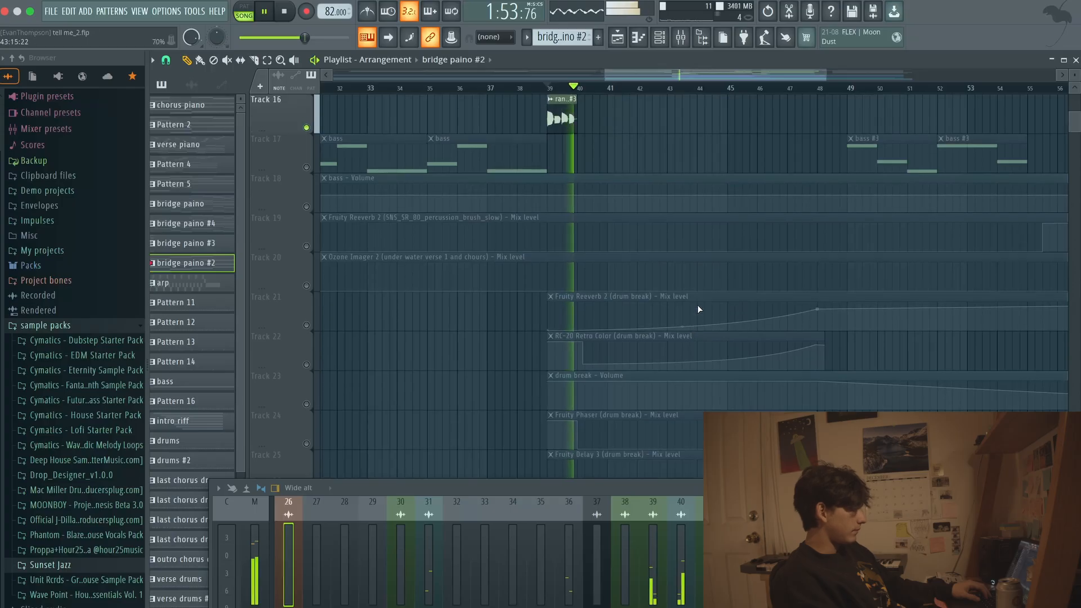
scroll(705, 287, up, 1)
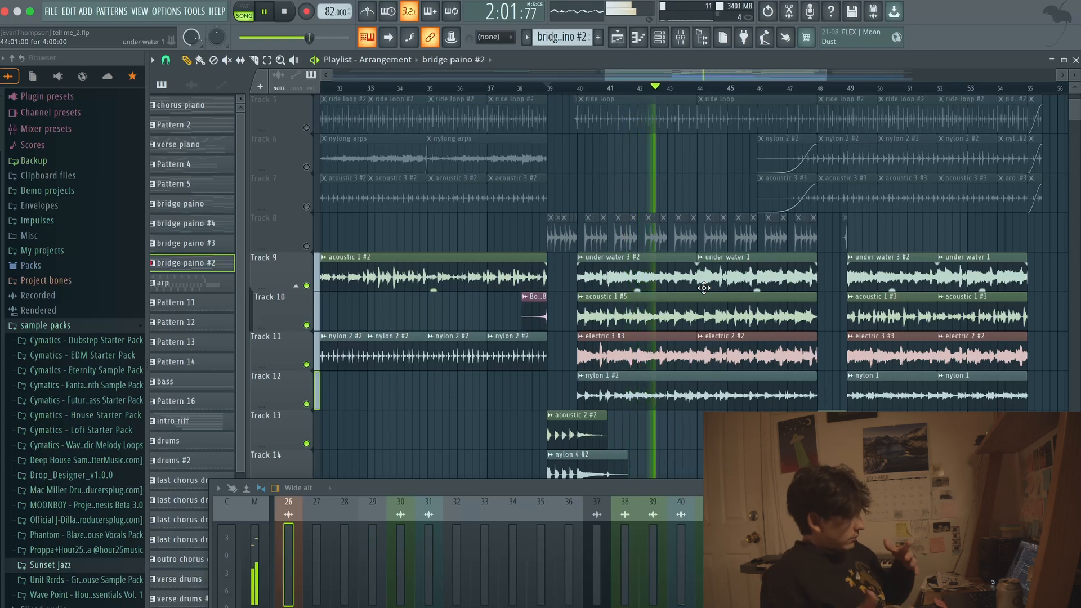
key(space)
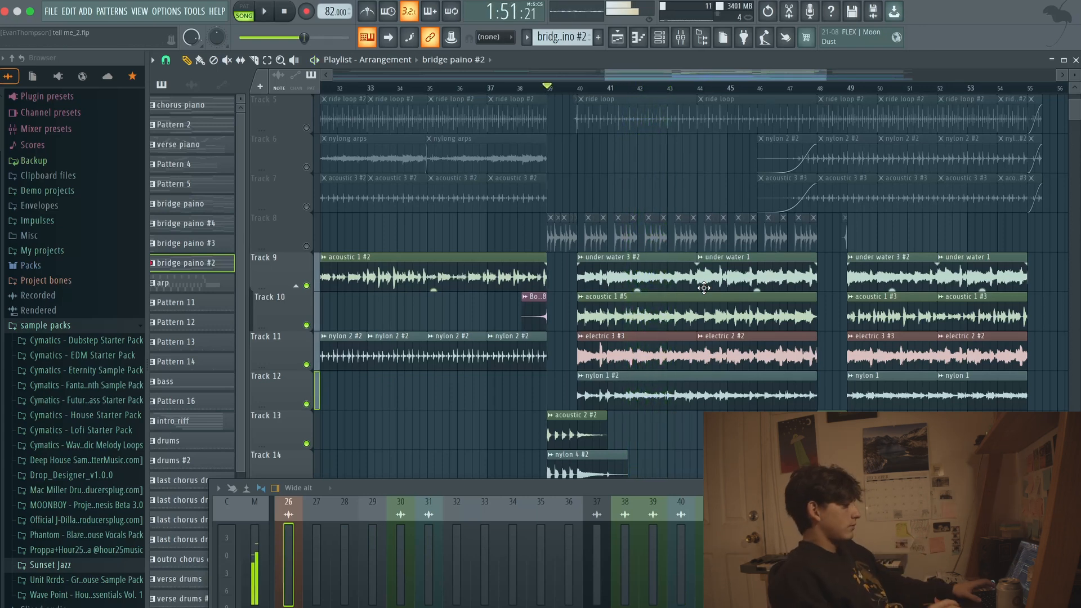
Play the full bridge from bar 39 with every track unmuted, following its piano, drum, ride and guitar clips up to bar 48.
scroll(754, 163, up, 2)
scroll(652, 212, down, 5)
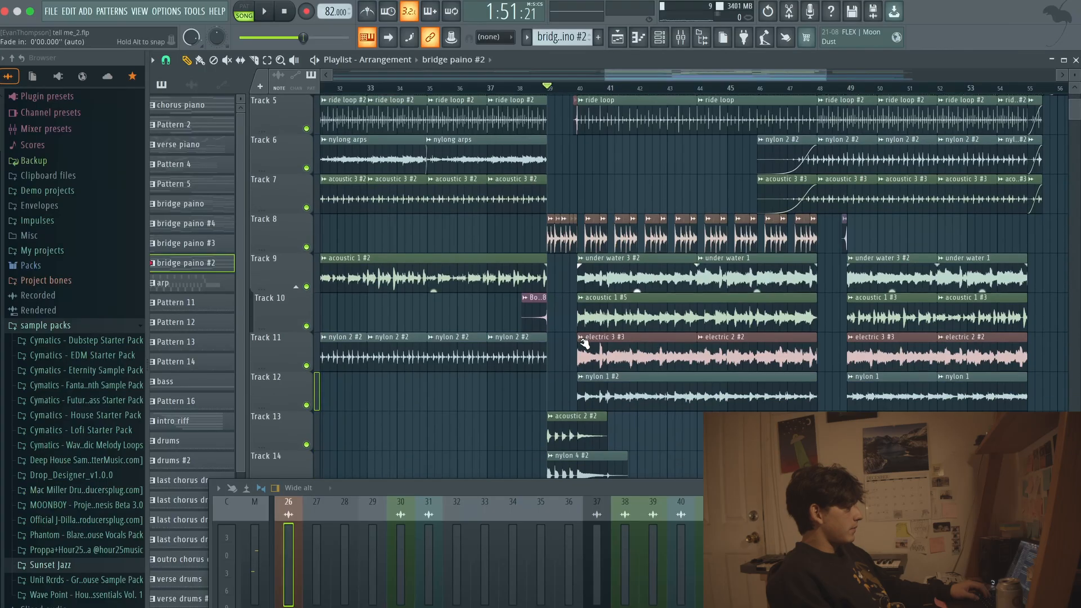
key(space)
scroll(652, 213, down, 7)
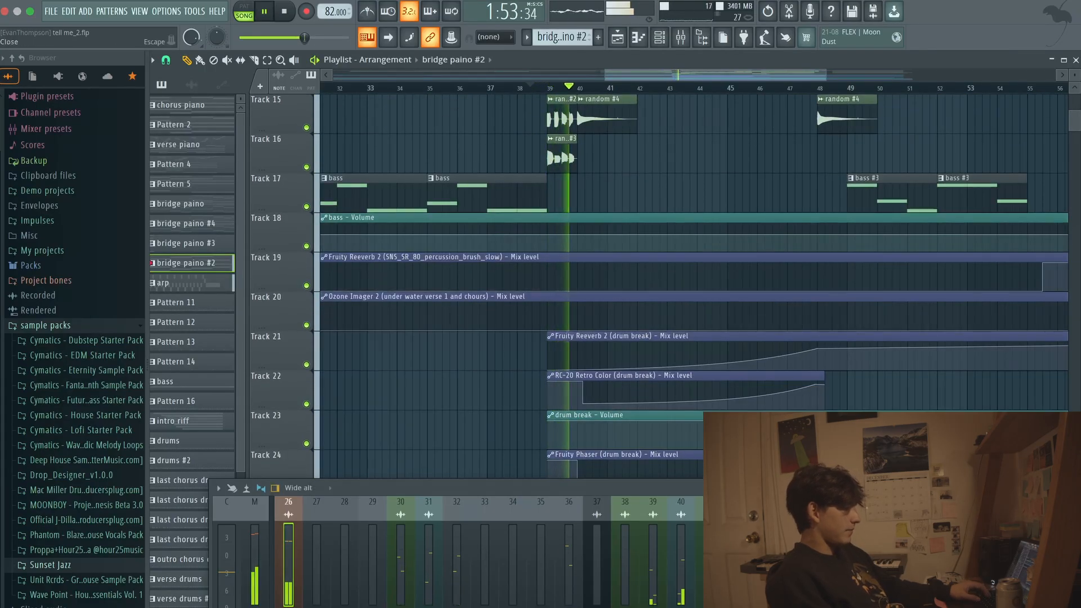
scroll(726, 313, up, 14)
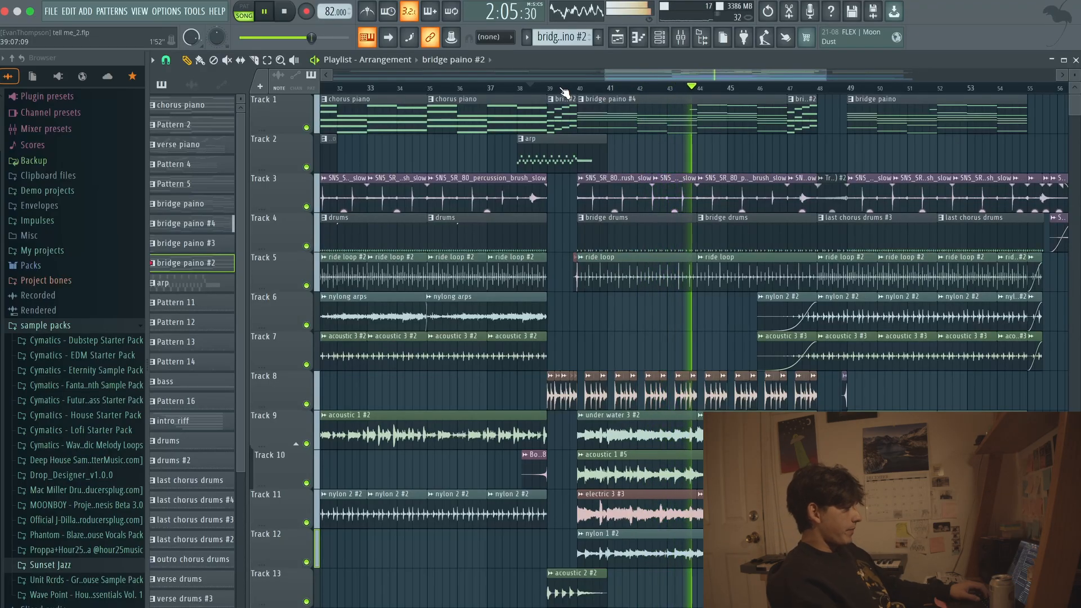
scroll(767, 361, down, 2)
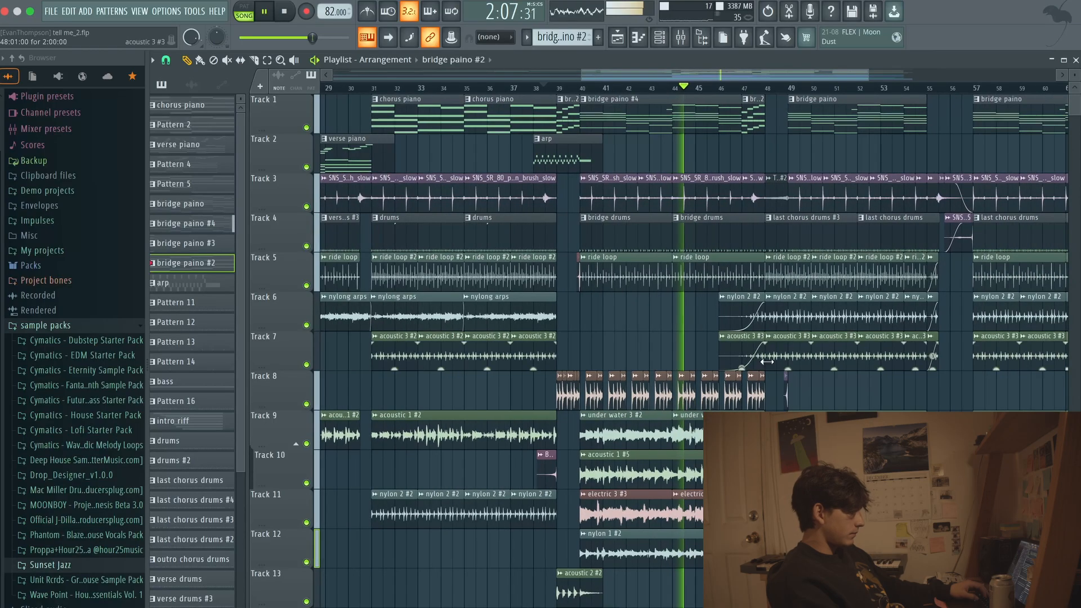
scroll(767, 360, up, 4)
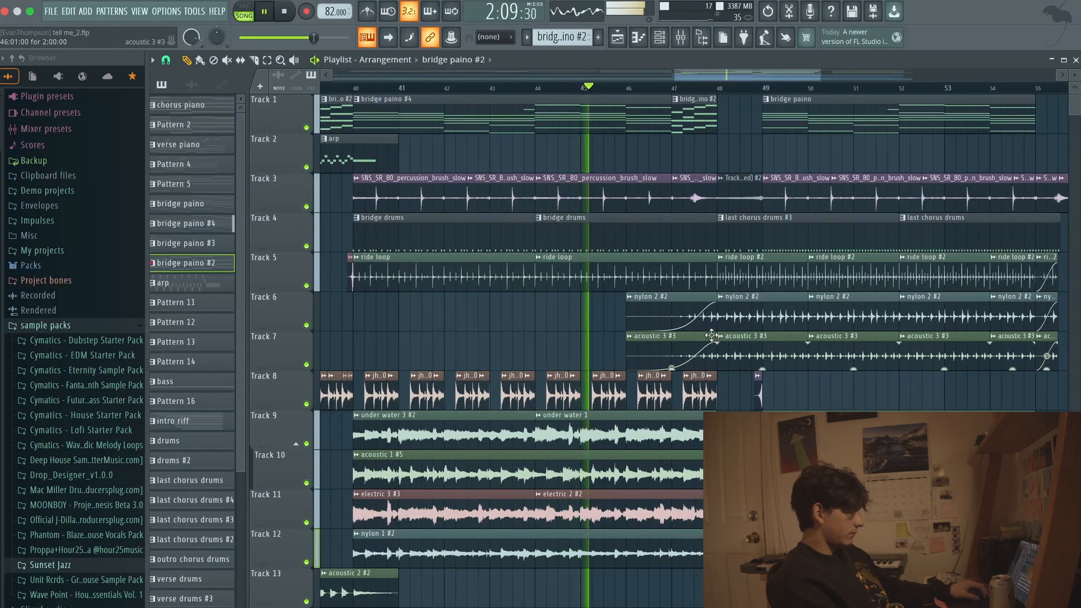
scroll(633, 352, down, 2)
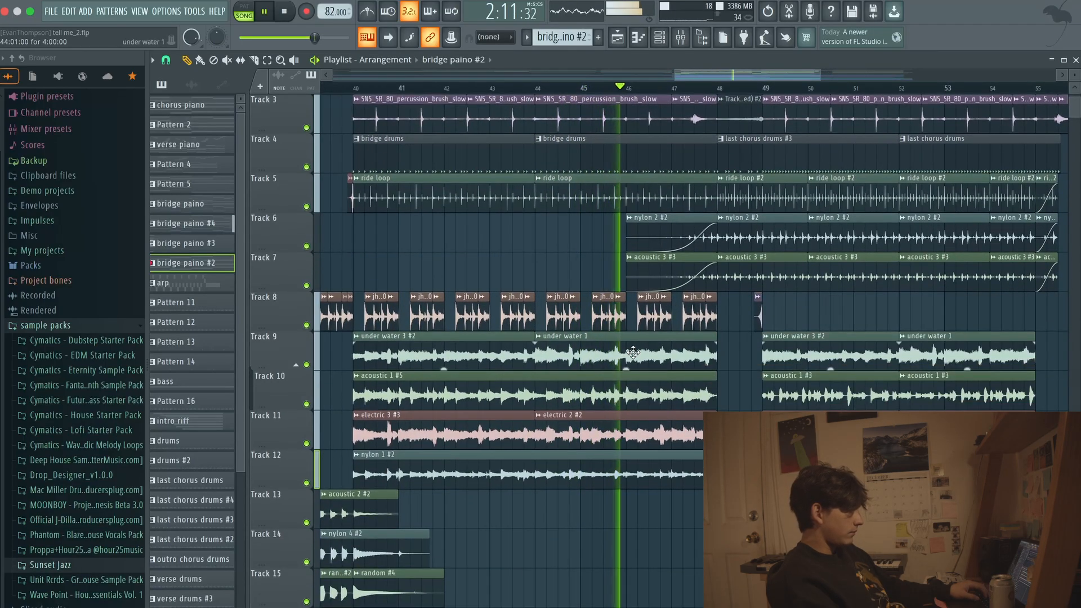
scroll(633, 353, down, 3)
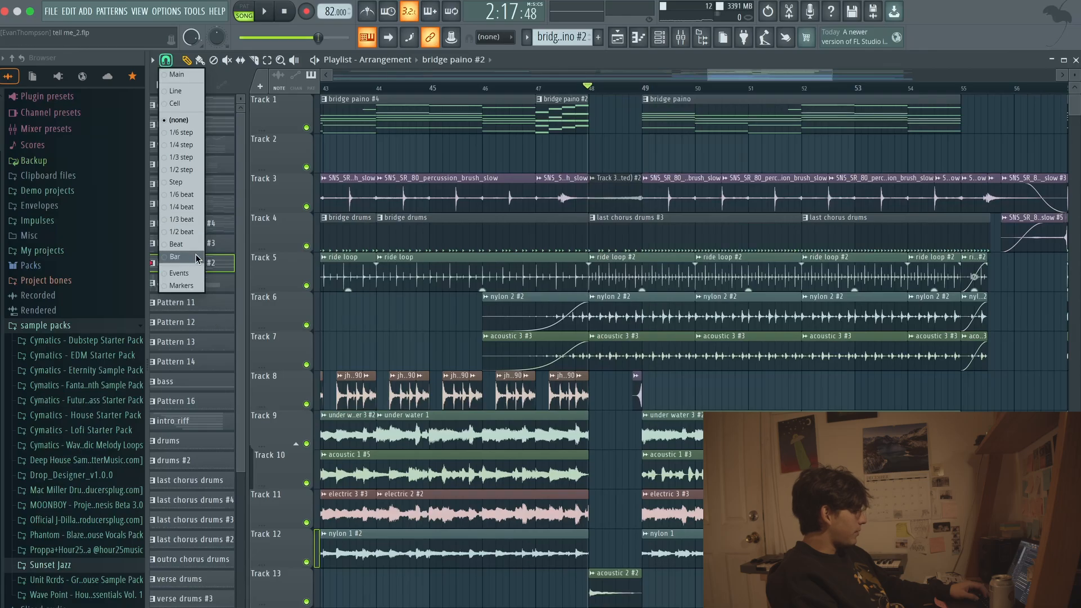
Set the playlist snap to Bar and select the clips in bar 48 across the tracks.
click(175, 257)
key(space)
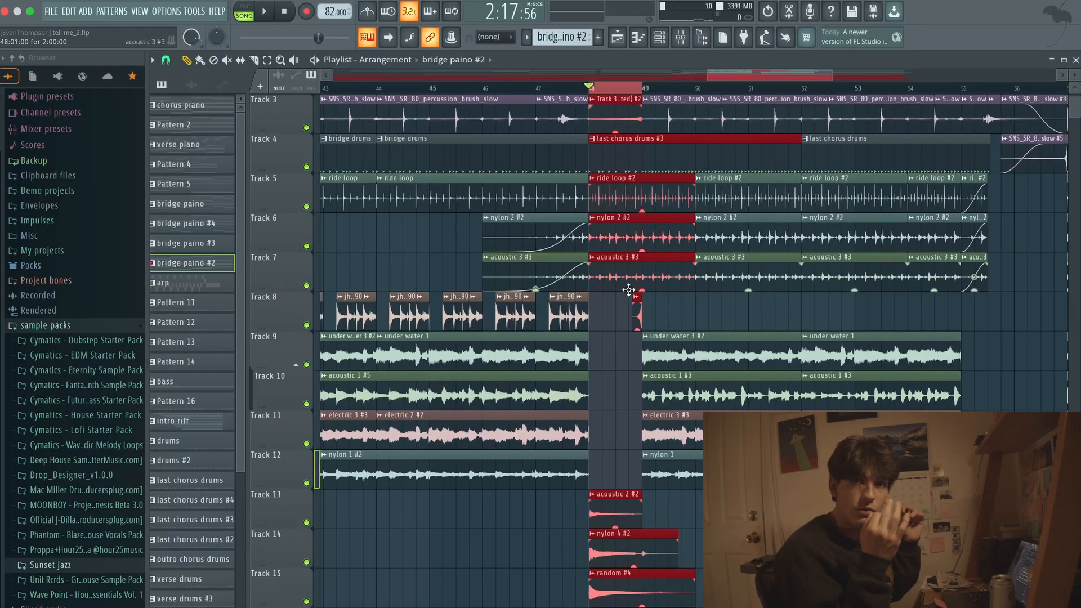
Solo Track 4 and inspect the chorus drums pattern's steps in the channel rack while playing from bar 31.
click(683, 153)
scroll(681, 152, down, 5)
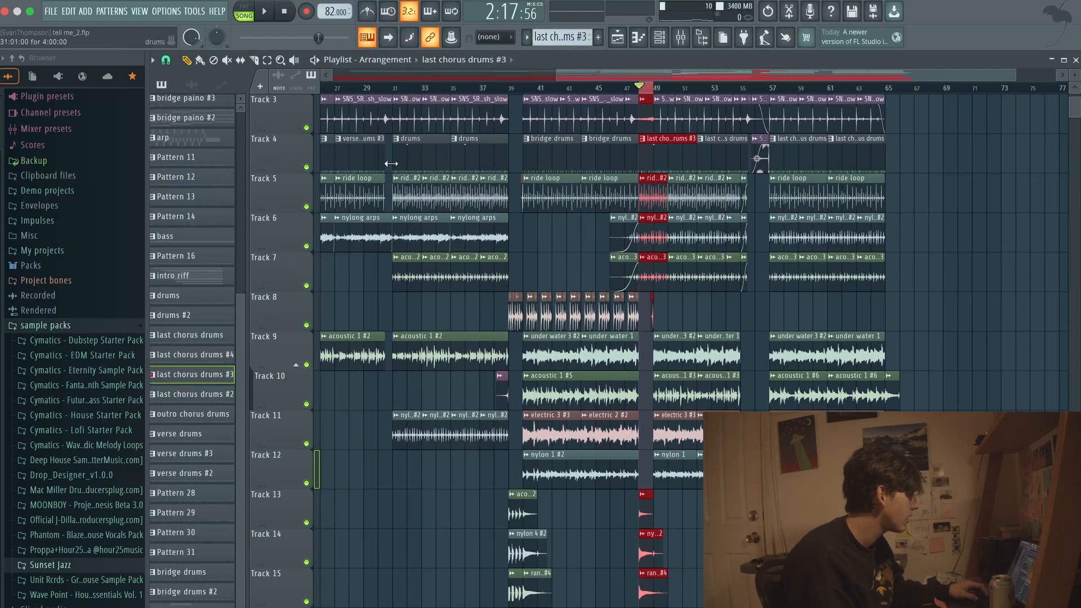
click(406, 157)
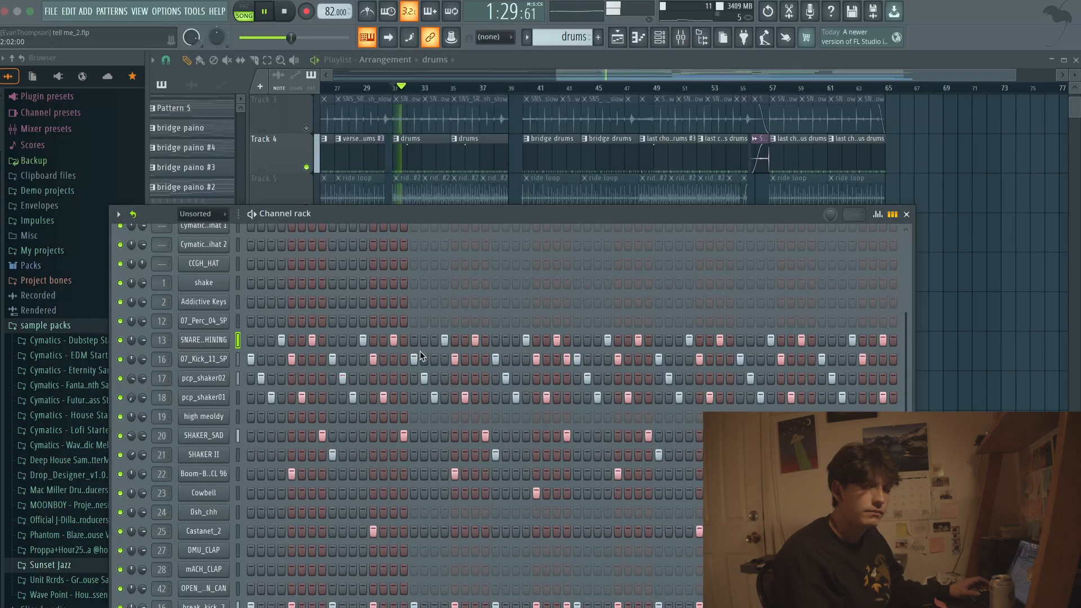
click(907, 214)
Select the last chorus drums #3 pattern on Track 4 and open the channel rack.
scroll(698, 151, up, 5)
scroll(509, 198, down, 4)
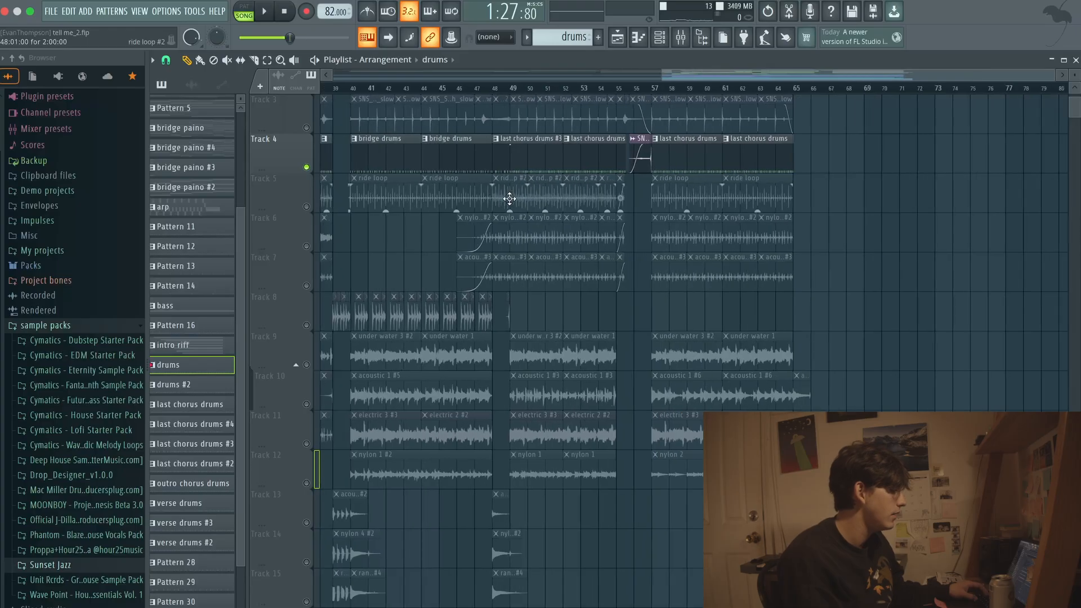
scroll(509, 199, up, 4)
click(593, 162)
click(662, 35)
Play the last chorus from bar 48 with all tracks unmuted, following the arrangement through the break before bar 57.
scroll(474, 286, down, 1)
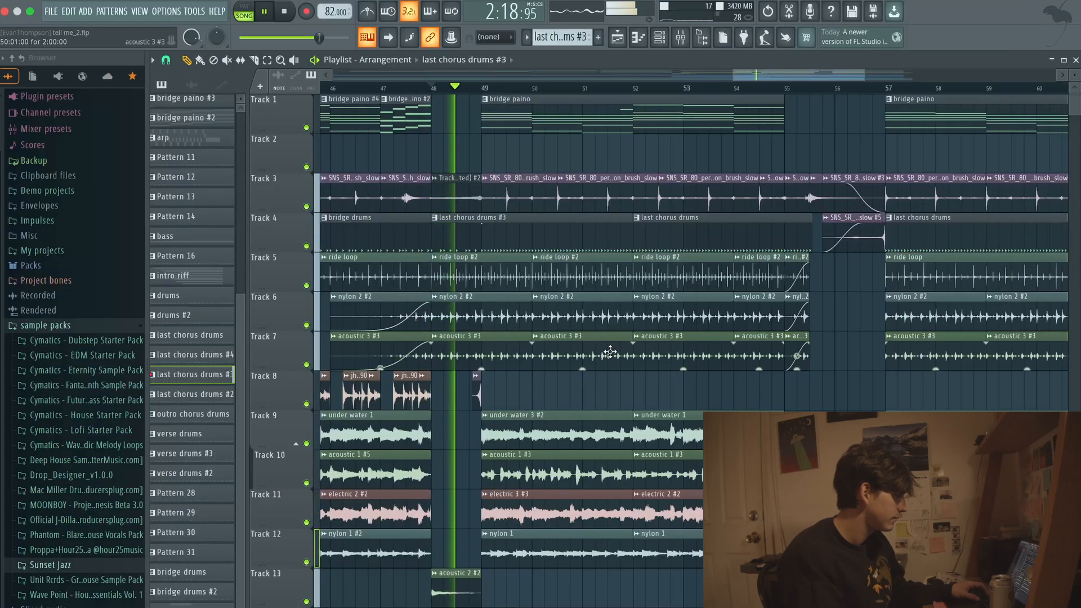
scroll(460, 382, down, 2)
scroll(539, 392, down, 4)
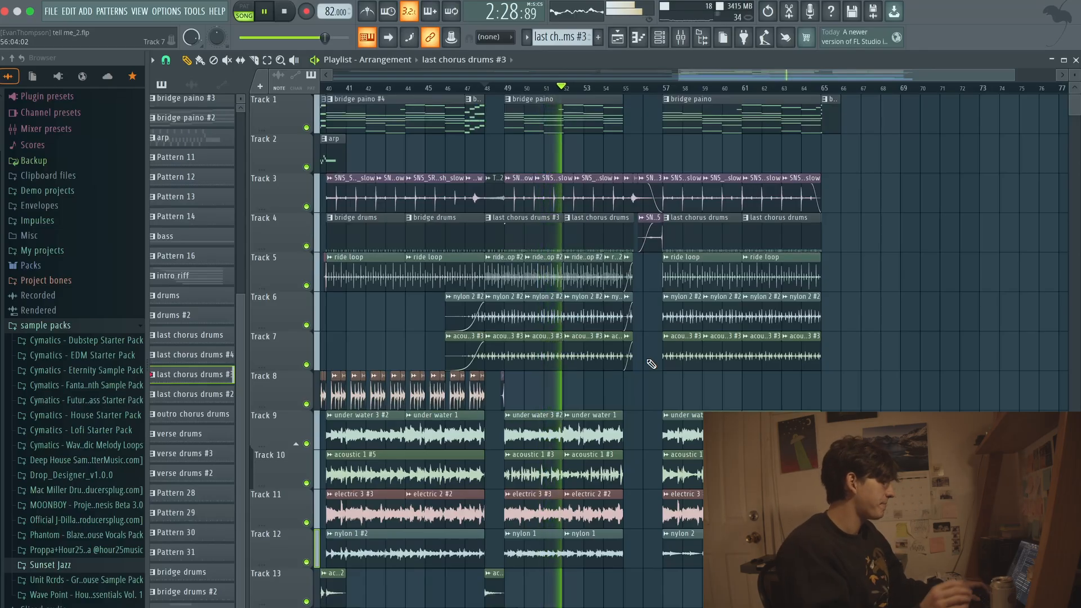
scroll(656, 211, up, 5)
scroll(709, 267, down, 5)
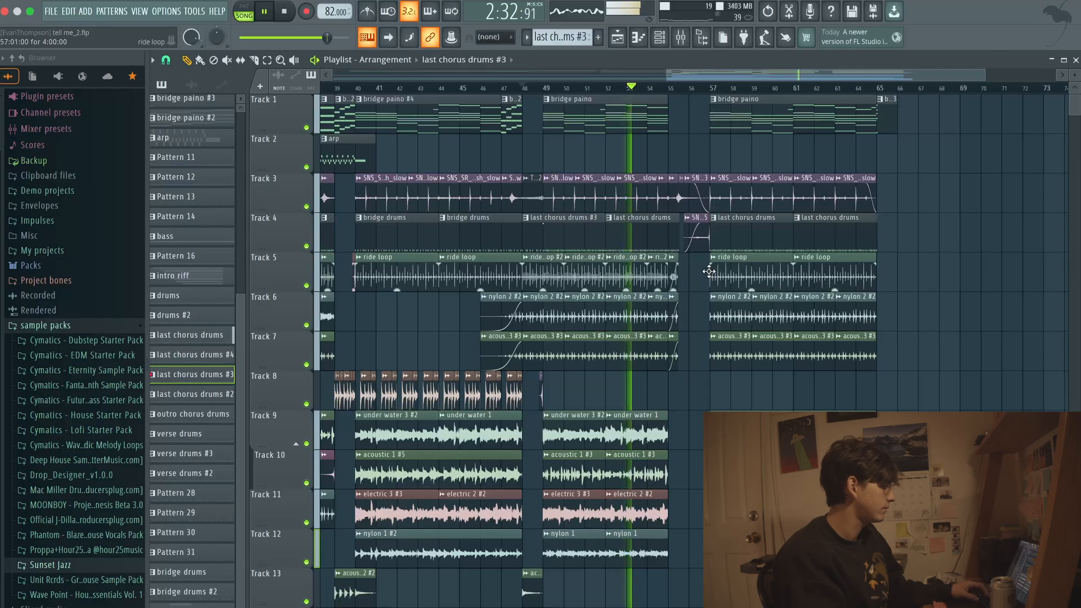
scroll(732, 274, up, 4)
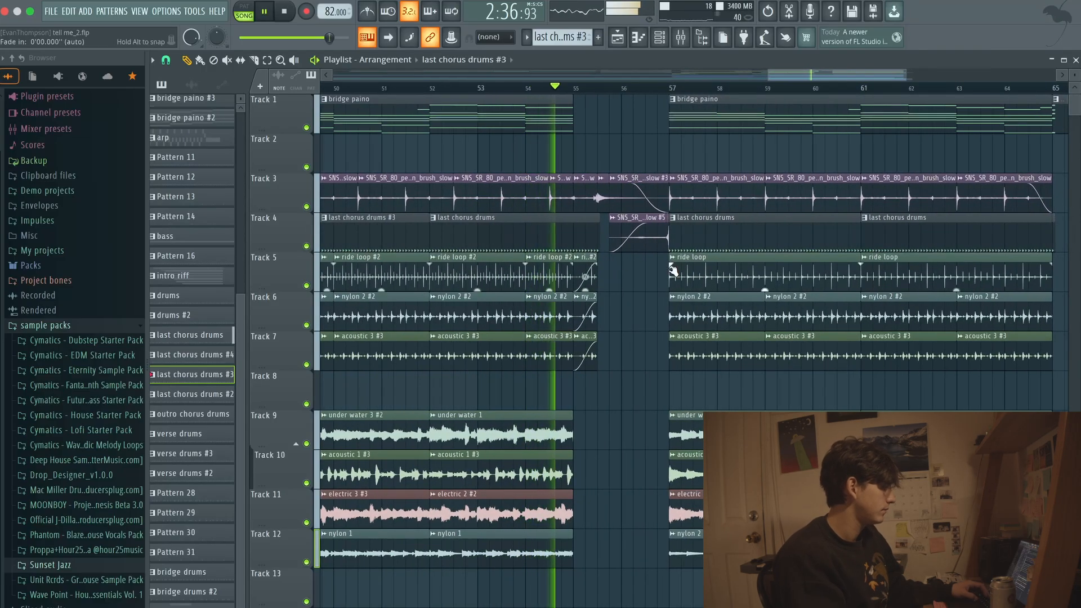
scroll(631, 268, up, 2)
scroll(630, 264, up, 2)
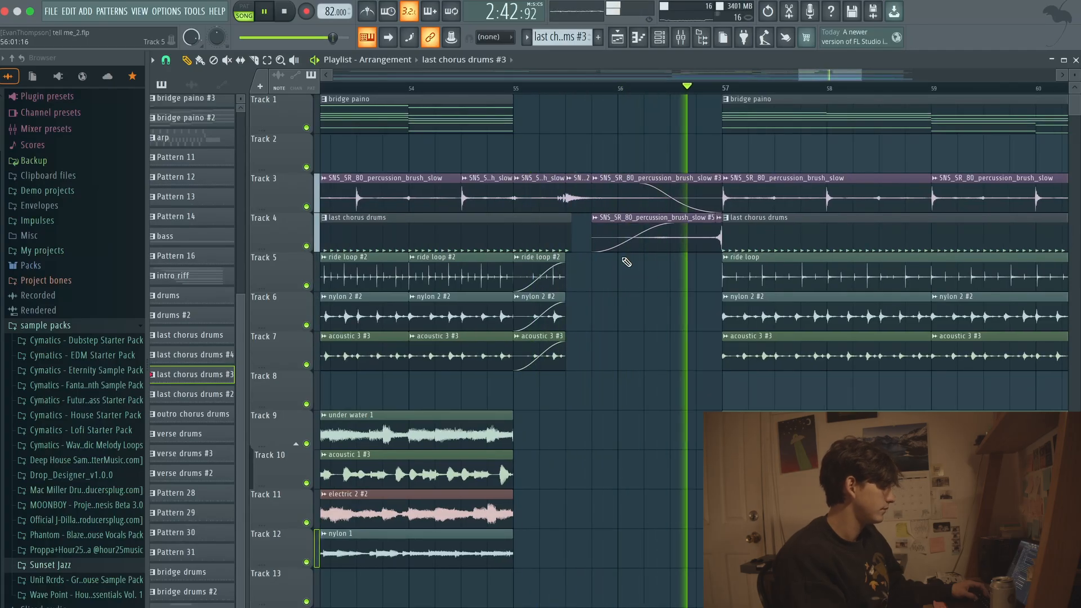
Replay the brush percussion transition from the middle of bar 55 into the section at bar 57, and stop playback.
key(space)
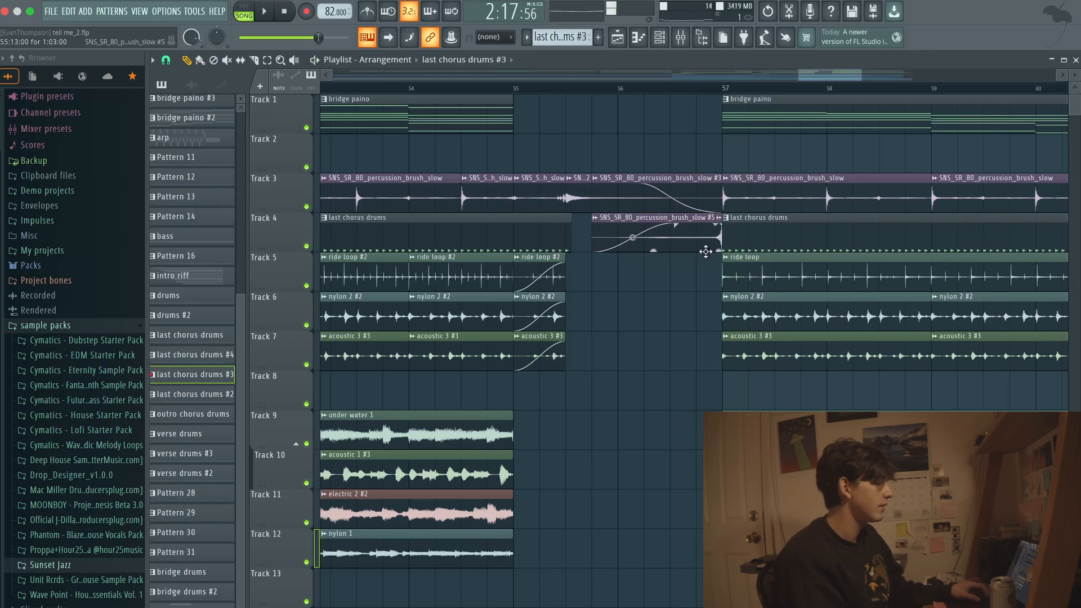
drag(595, 186, 475, 187)
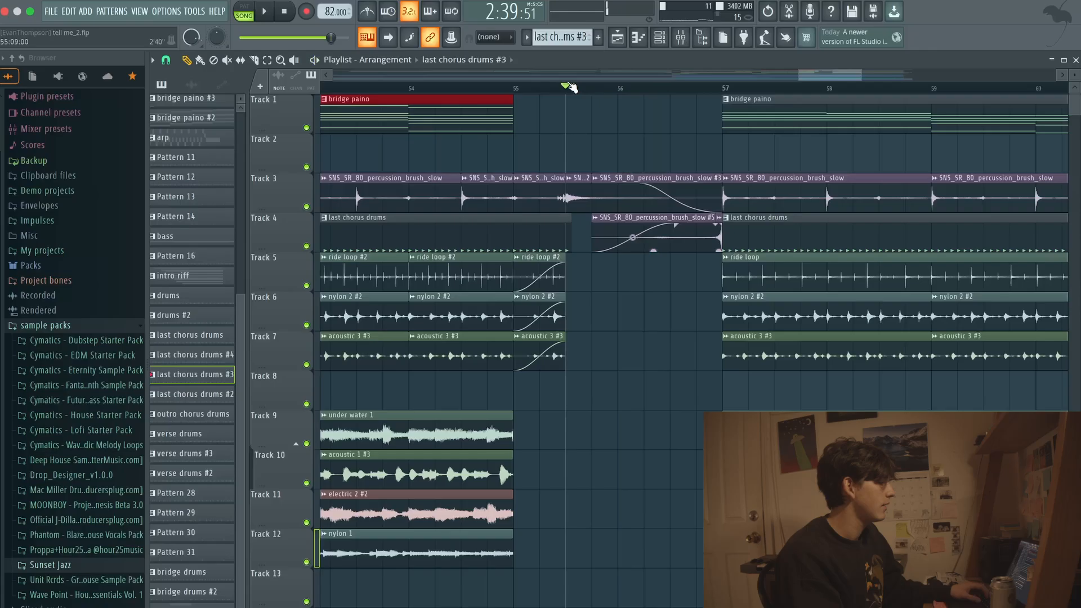
key(space)
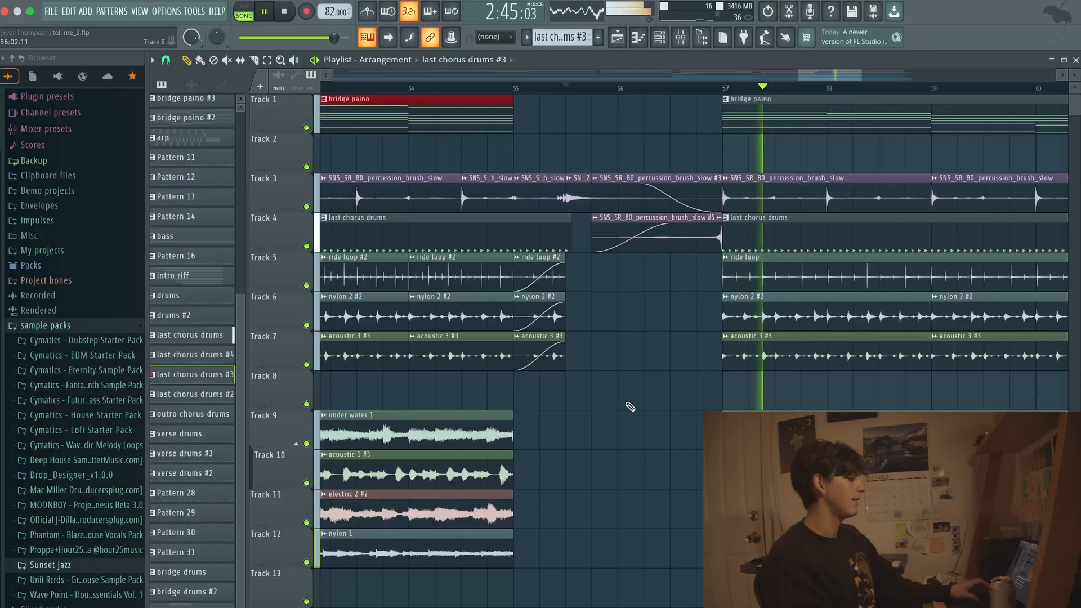
scroll(623, 404, down, 5)
key(space)
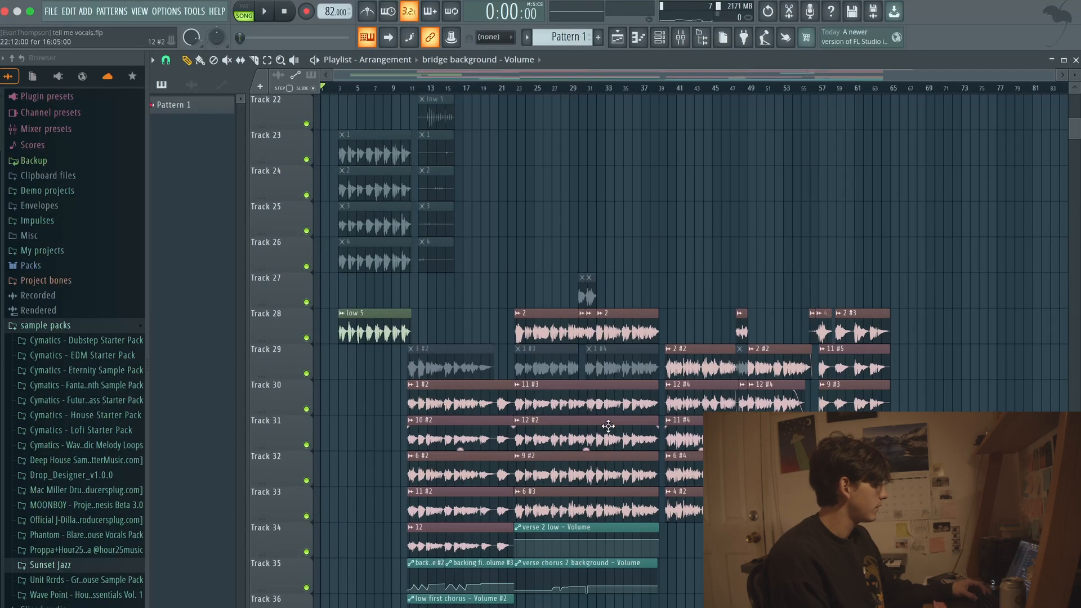
In the tell me vocals.flp project, solo Track 28, play the low 5 intro vocal from bar 3, and unmute the tracks.
scroll(608, 426, down, 5)
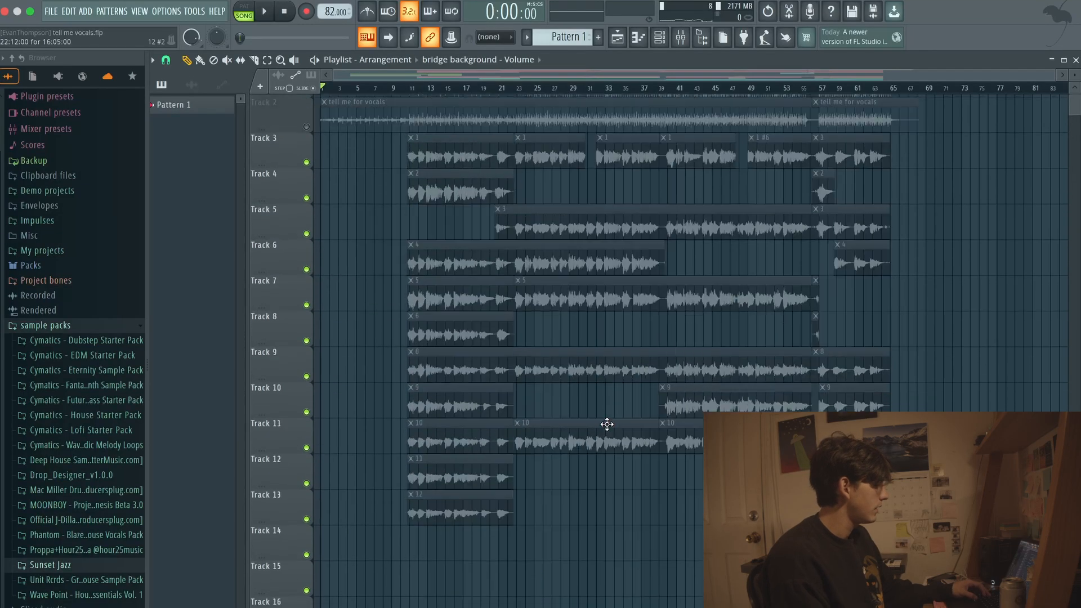
scroll(621, 184, up, 6)
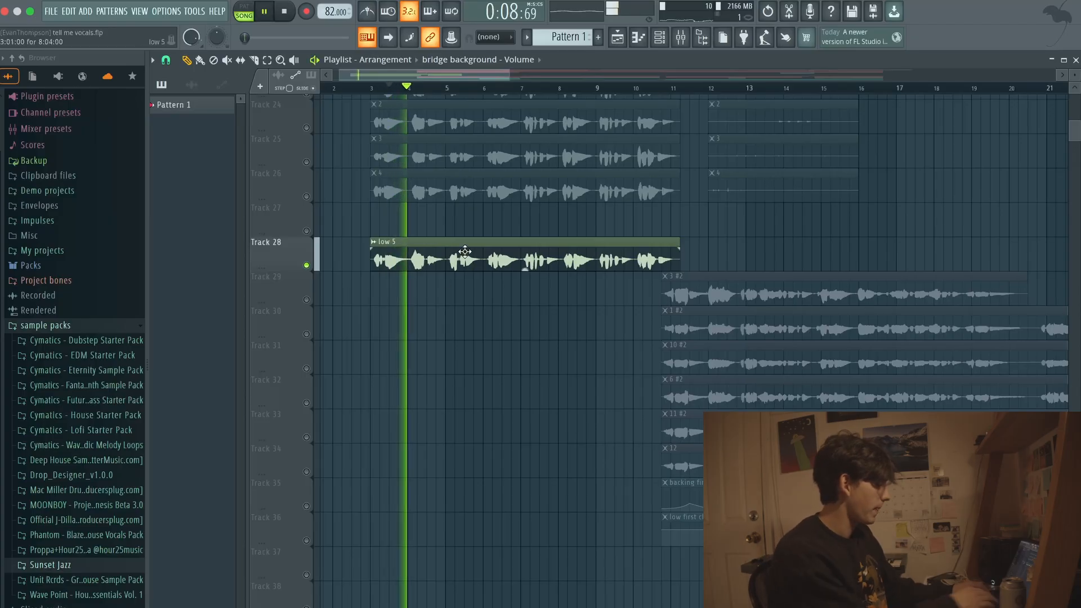
key(XF86AudioRaiseVolume)
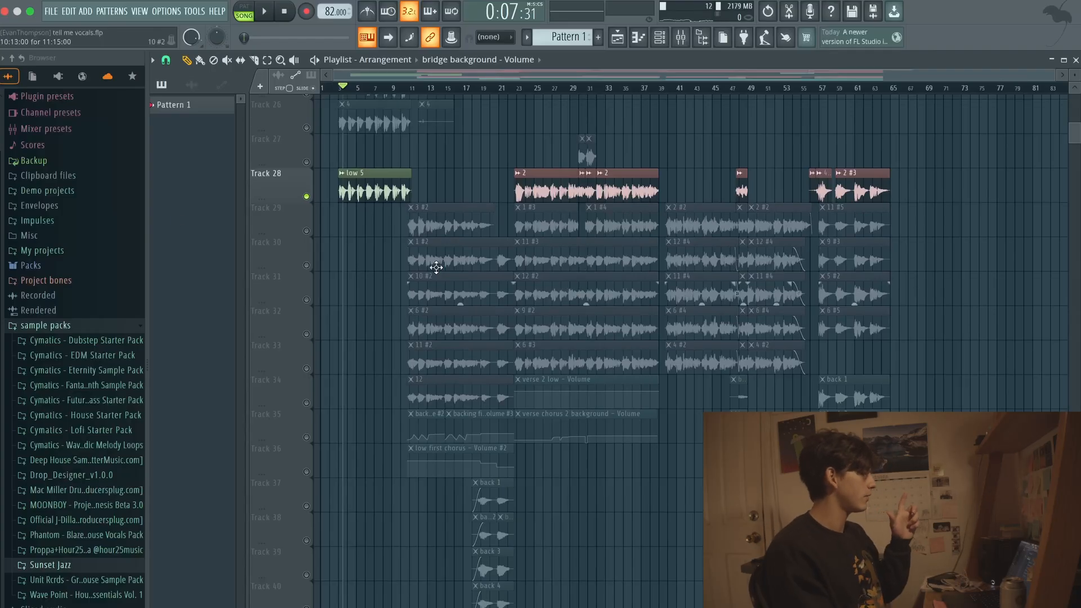
right_click(306, 197)
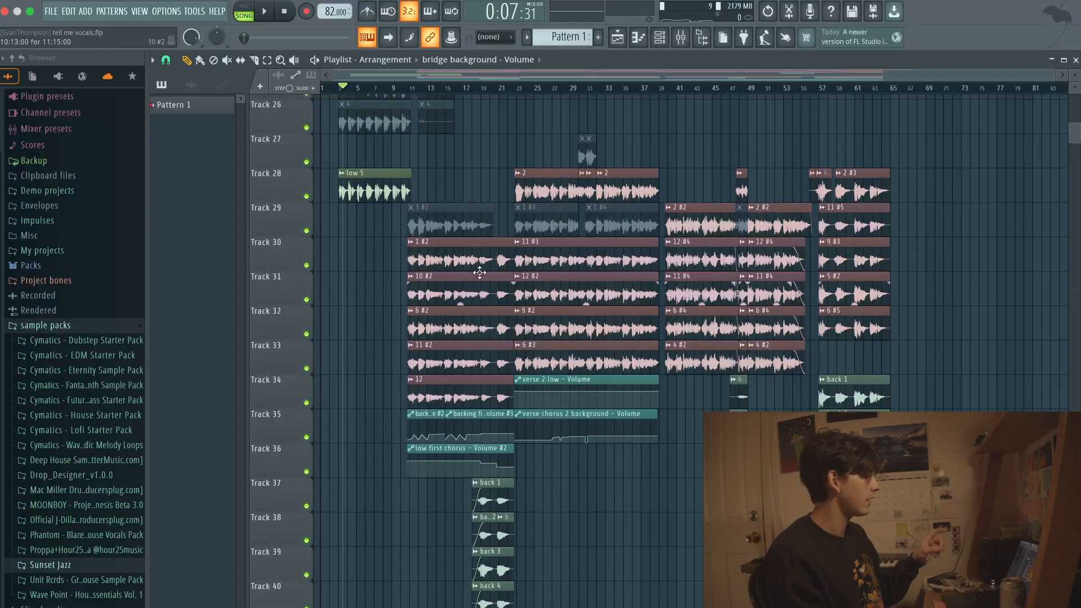
Play the layered vocals of the second verse from around bar 22 and stop playback.
key(space)
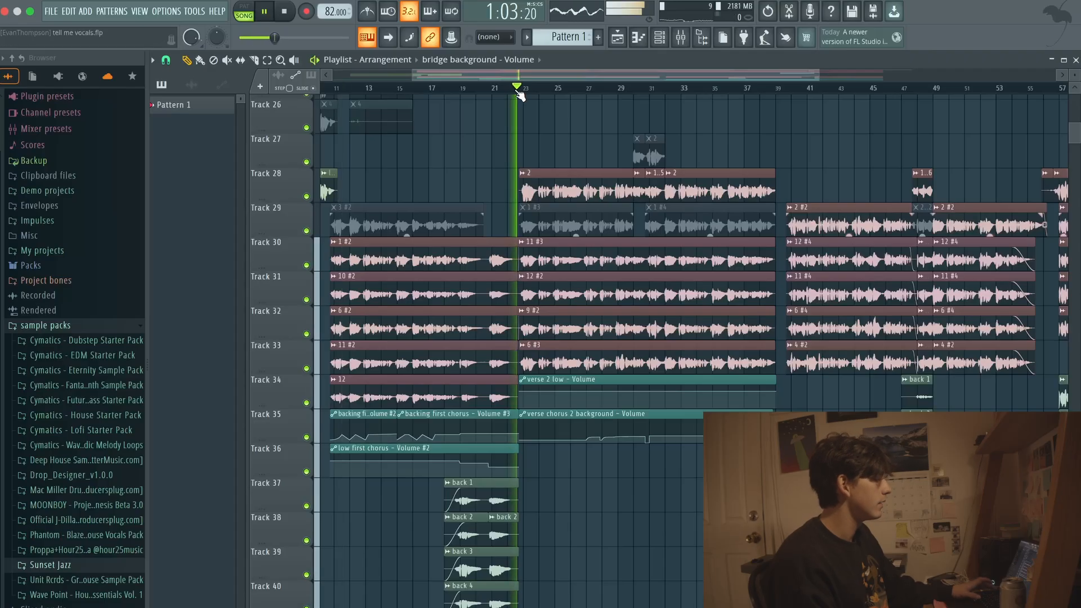
key(space)
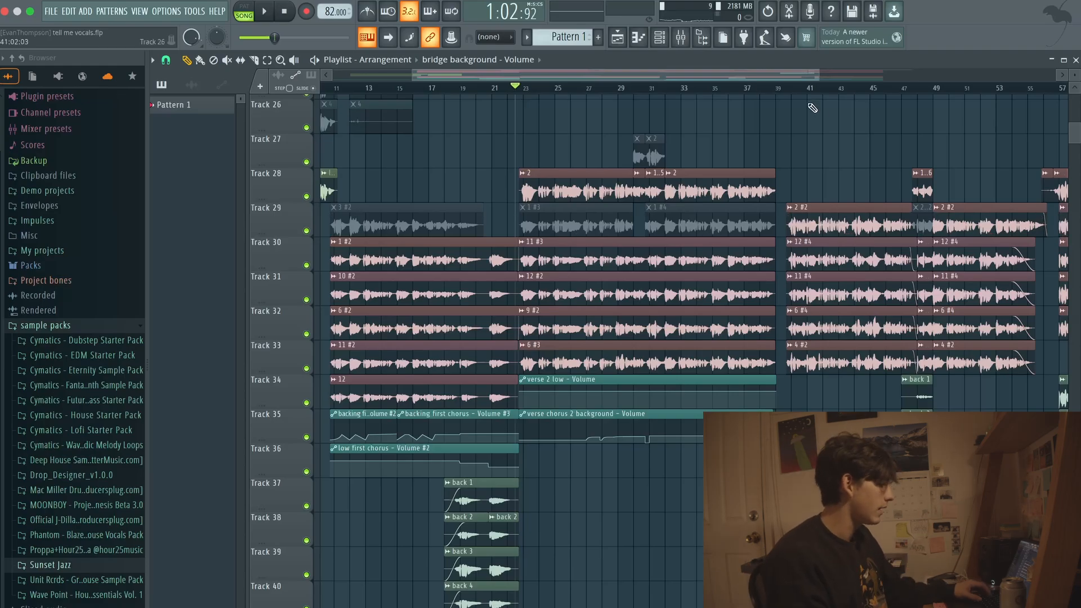
Play the bridge vocals from bar 39, mute the tell me for vocals clips on Track 2, and review the vocal layers.
scroll(765, 97, down, 2)
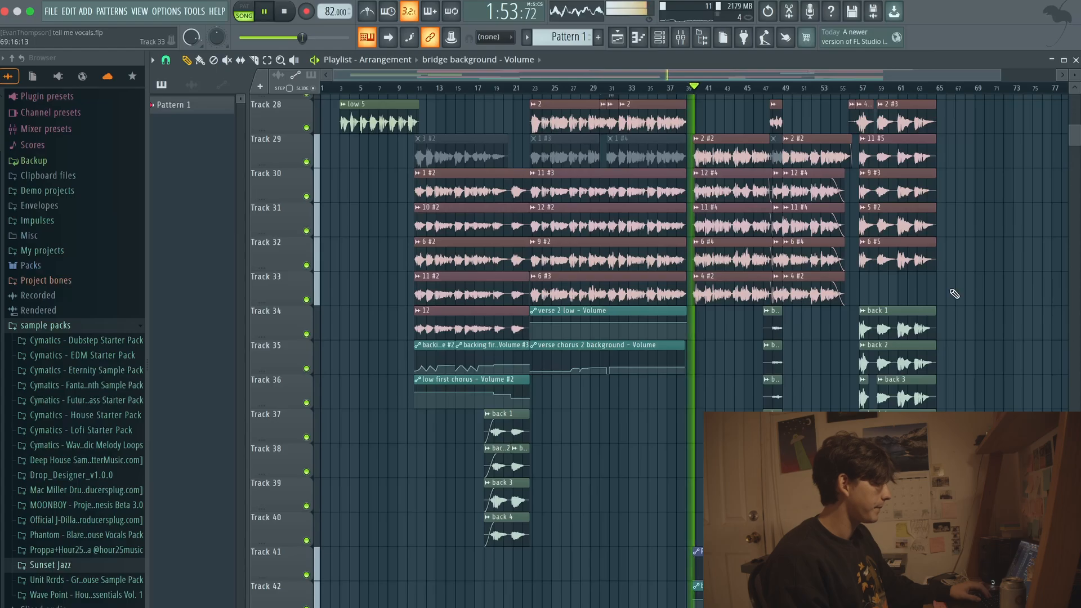
scroll(653, 281, up, 10)
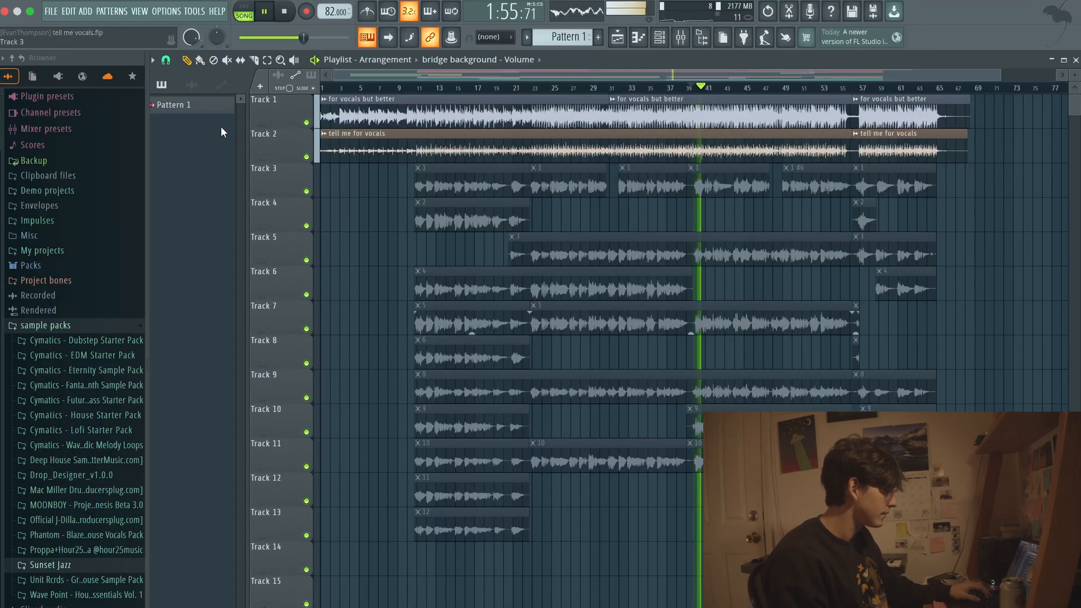
click(306, 157)
scroll(394, 186, down, 2)
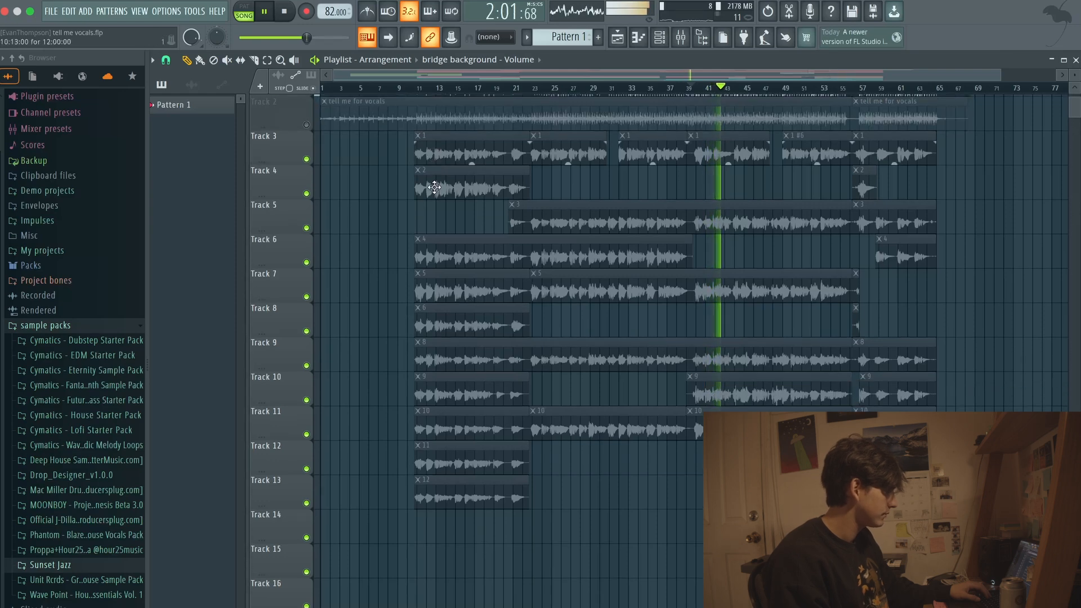
scroll(561, 239, down, 18)
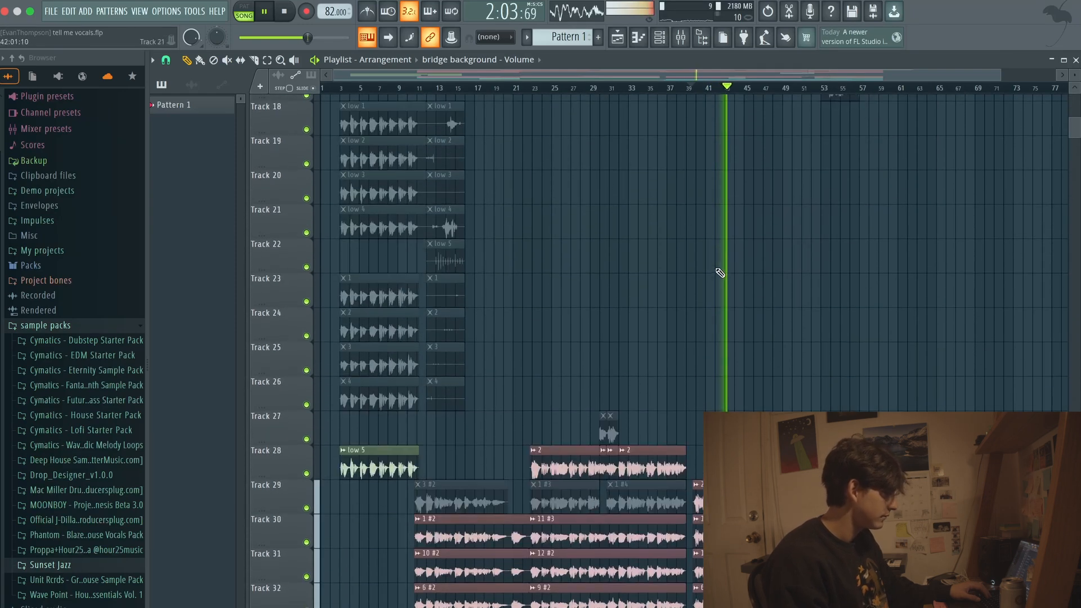
scroll(825, 302, up, 2)
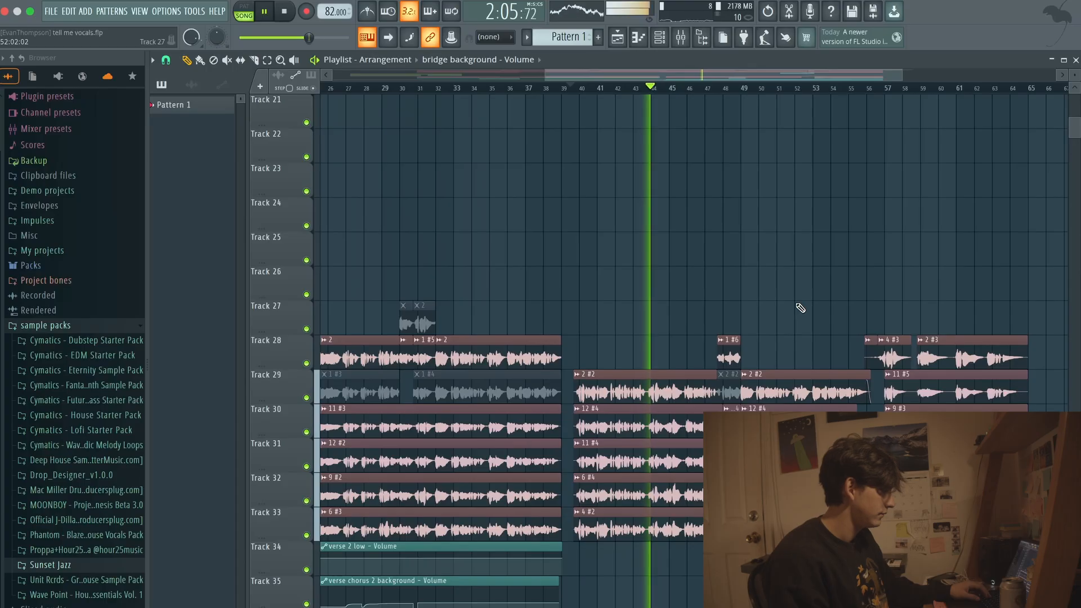
scroll(799, 308, down, 2)
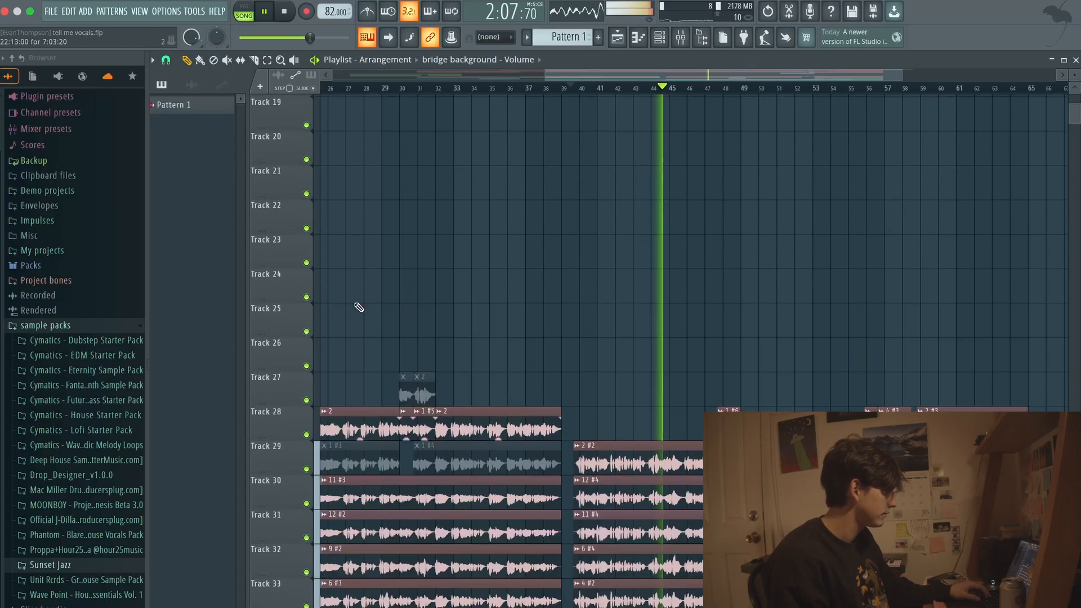
Mute the backing instrumental above the vocal tracks while the bridge vocals play.
scroll(686, 388, down, 7)
scroll(686, 388, up, 15)
scroll(513, 255, up, 14)
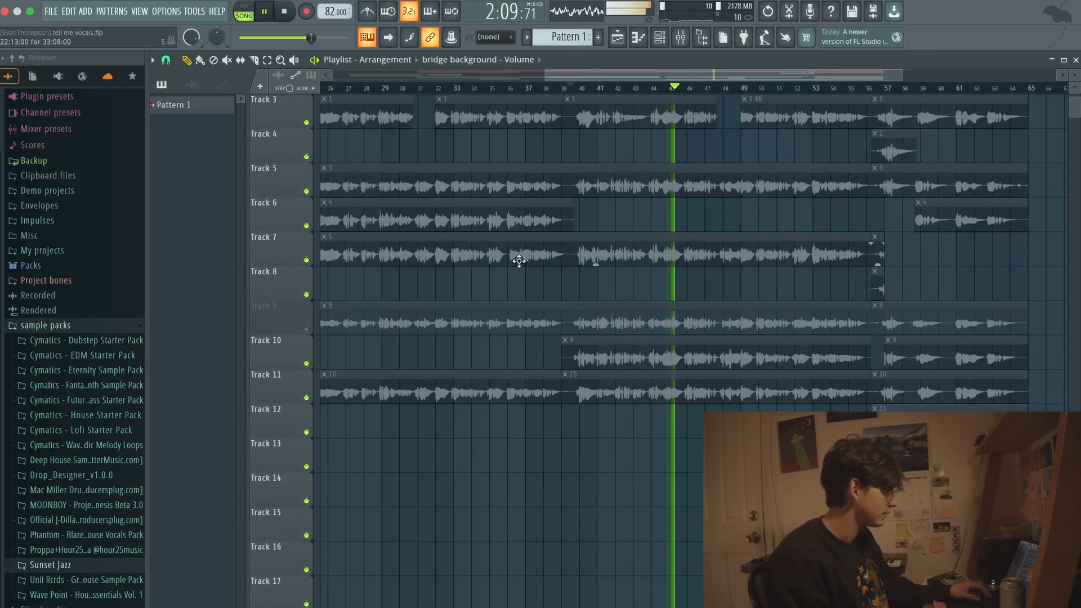
click(311, 127)
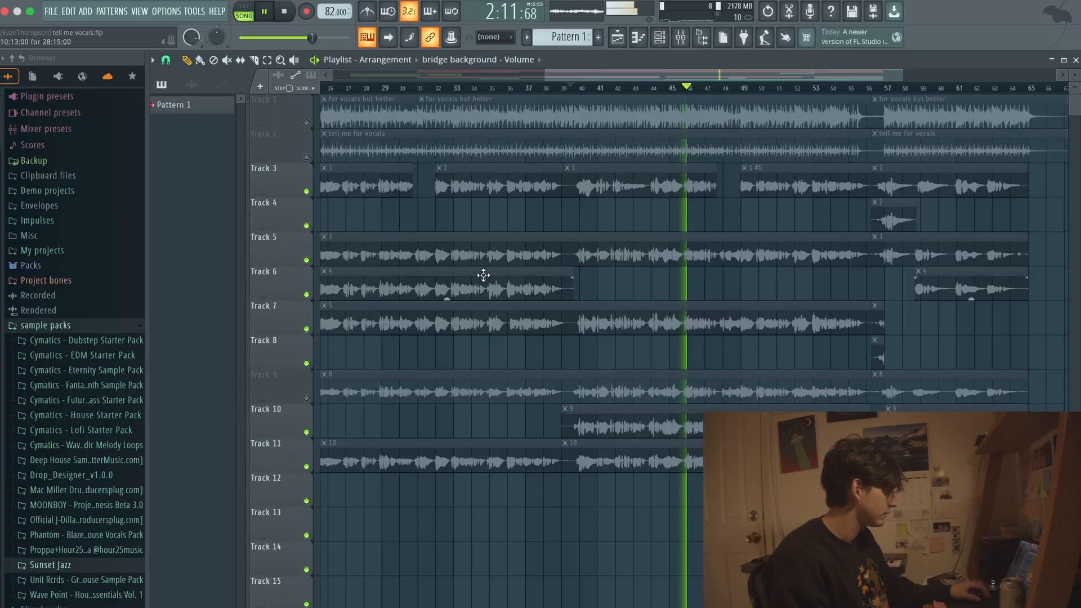
Listen to the isolated bridge vocal layers on Tracks 28 to 33, replaying them from bar 48.
scroll(606, 335, down, 19)
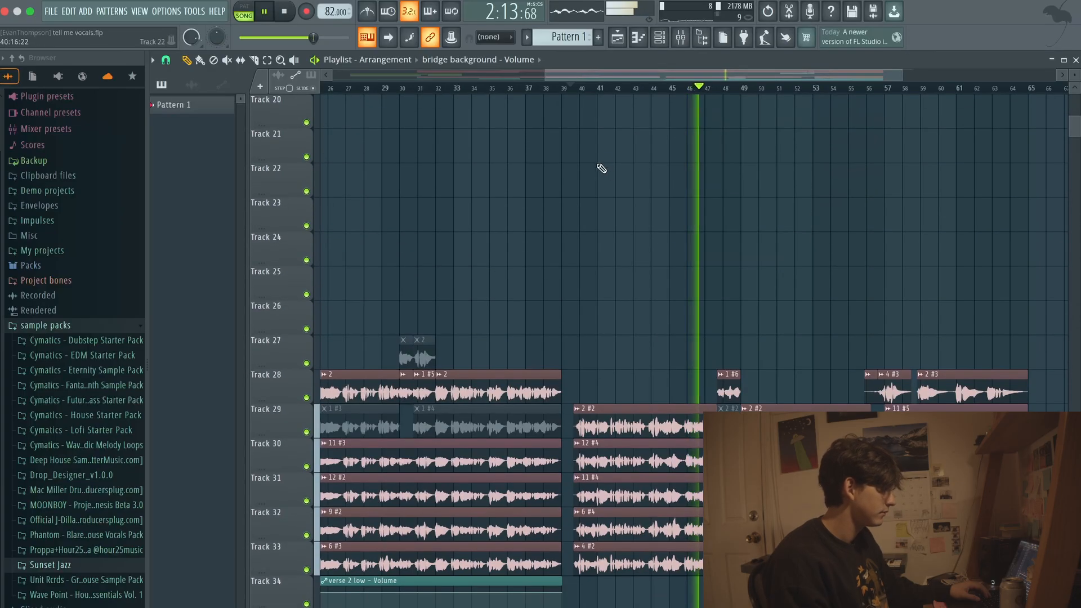
scroll(685, 216, down, 9)
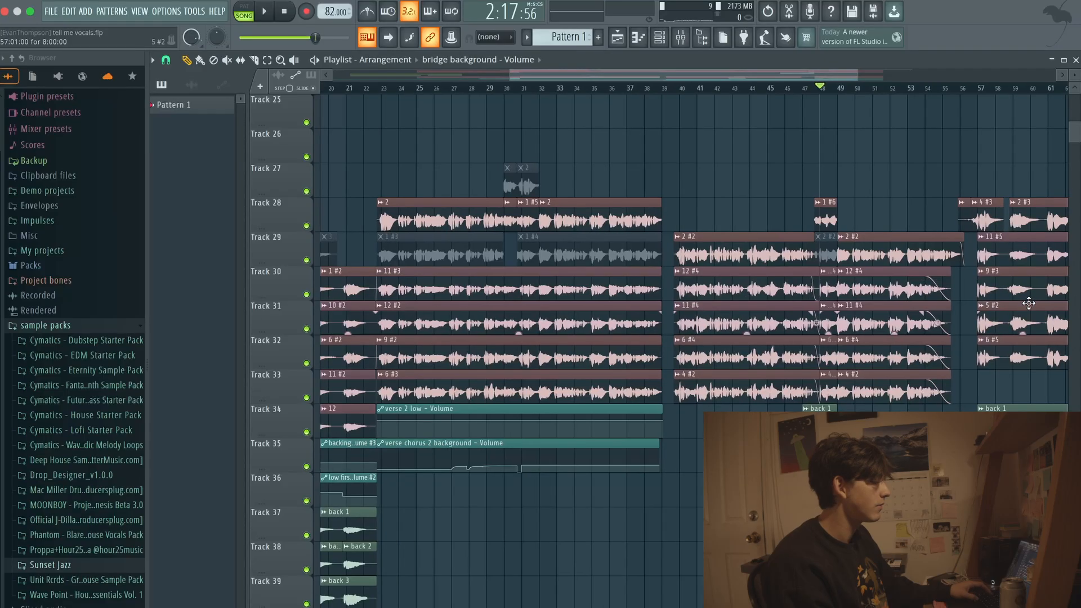
key(space)
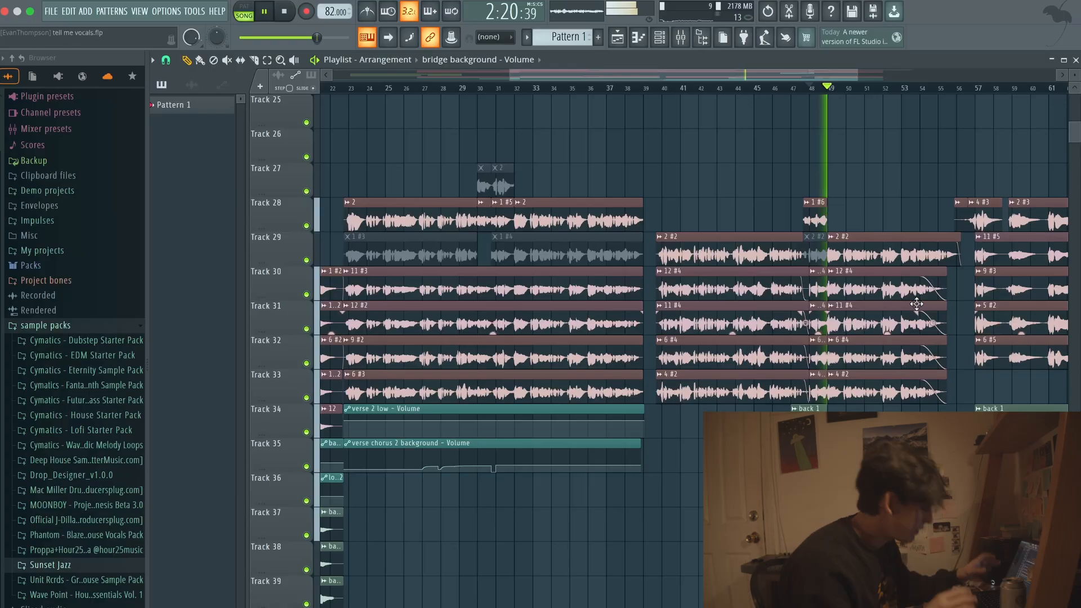
scroll(916, 304, down, 4)
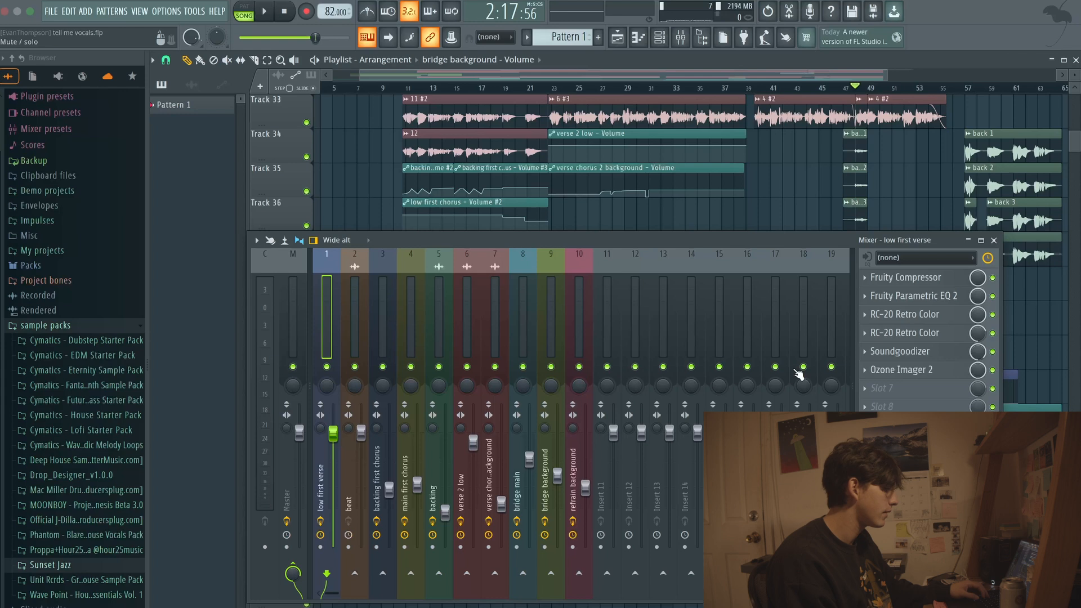
Open the low first verse channel's Fruity Compressor, Fruity Parametric EQ 2, both RC-20 Retro Color effects and Ozone Imager 2 for review.
click(898, 282)
click(909, 298)
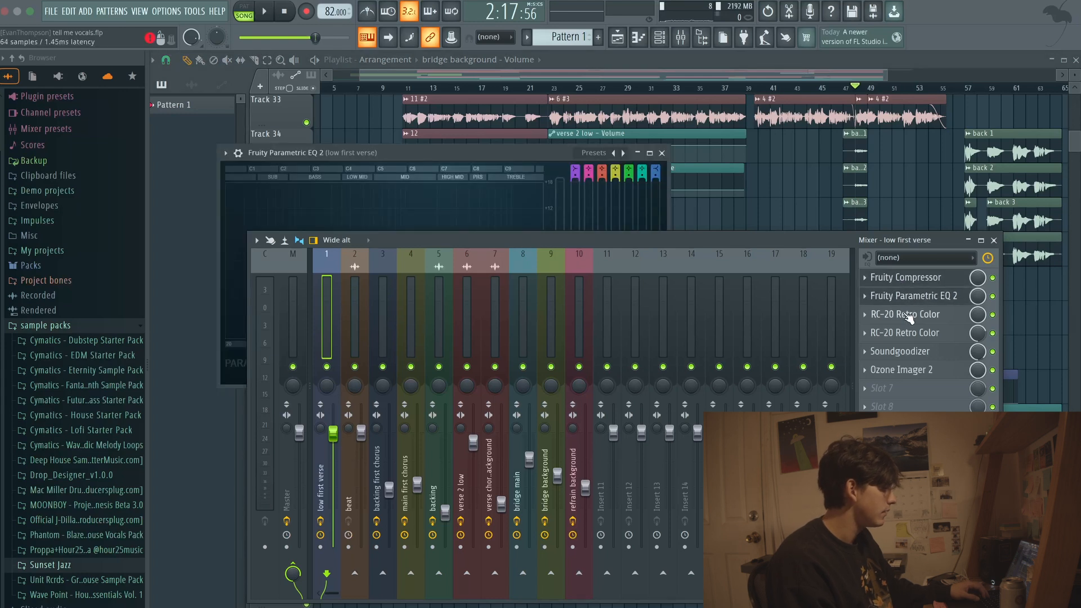
click(909, 315)
drag(668, 240, 658, 356)
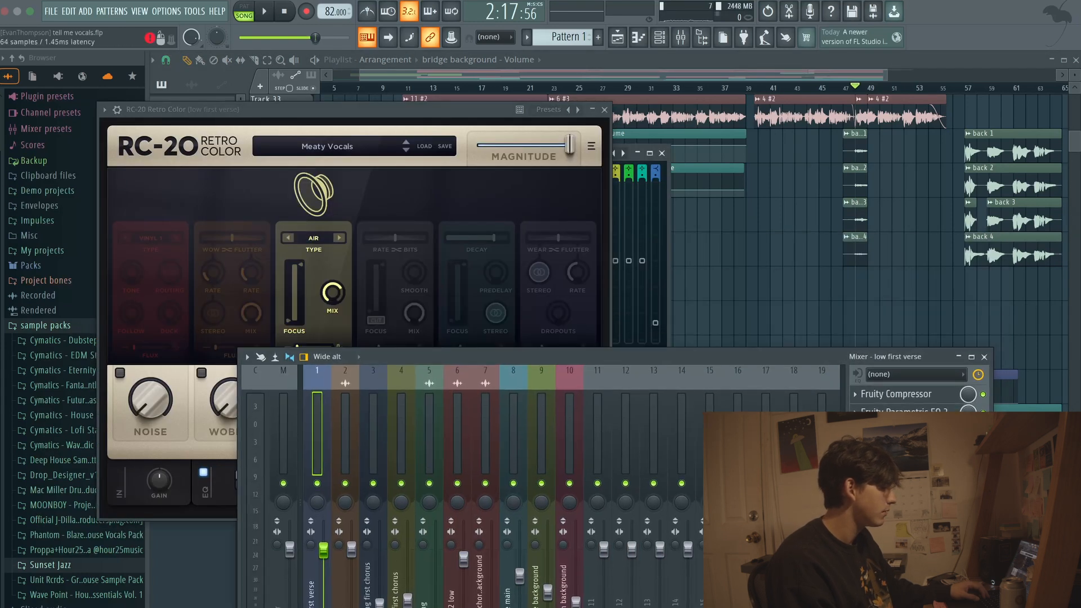
click(904, 444)
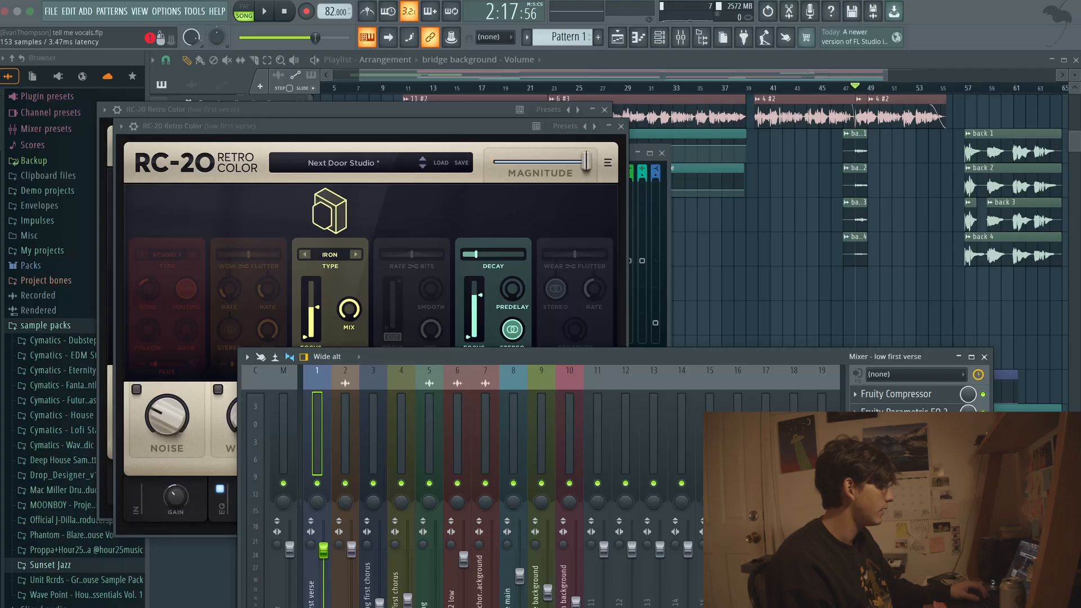
click(908, 483)
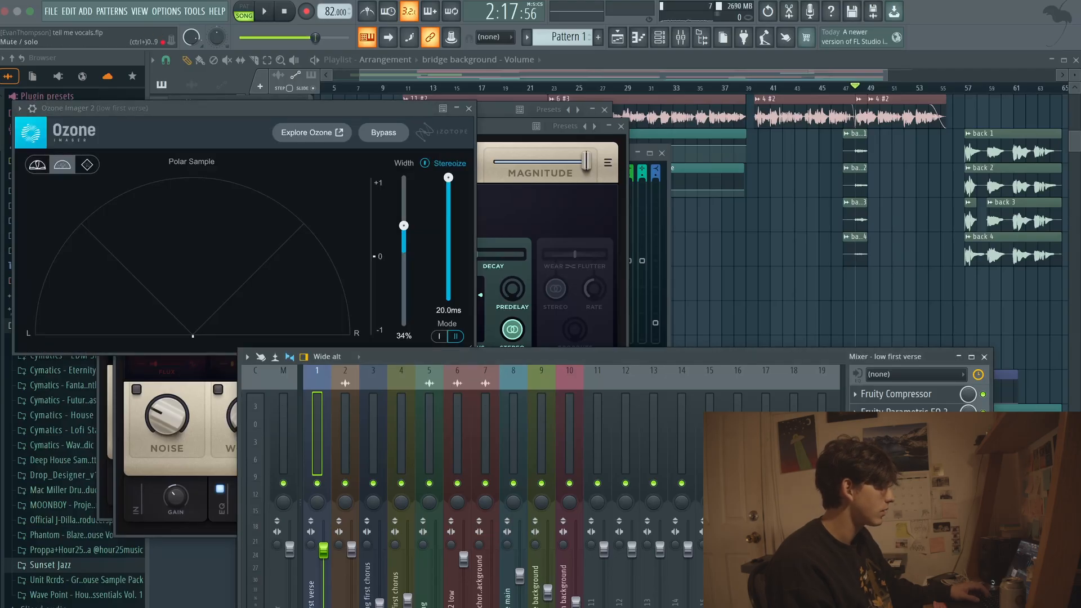
Play the low first verse vocal from around bar 5 through its effects, stop playback, and close the mixer and plugin windows.
key(space)
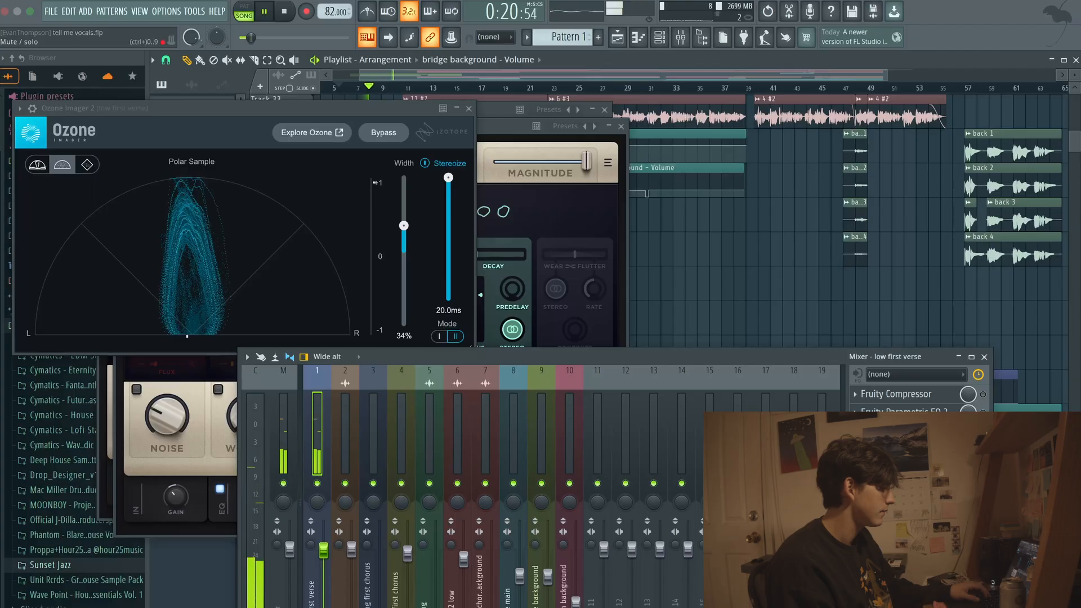
click(983, 357)
key(space)
click(467, 107)
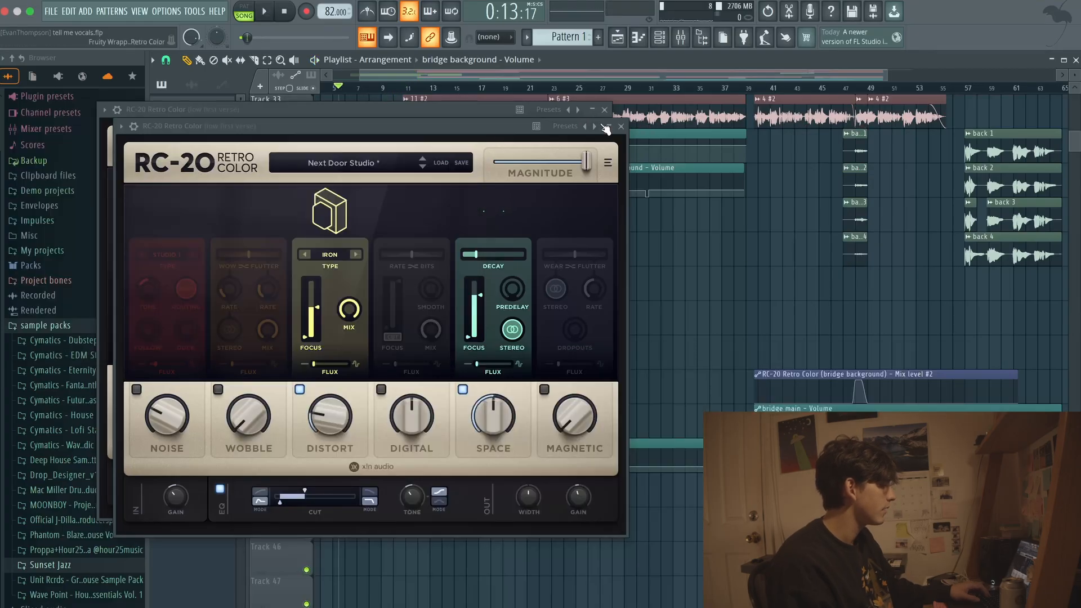
click(621, 126)
click(605, 110)
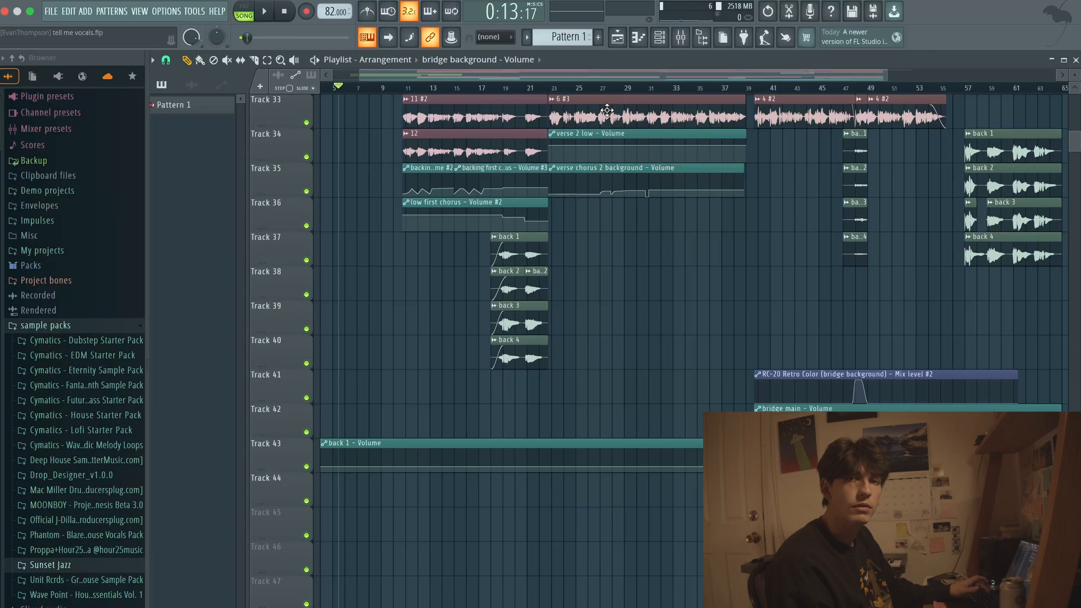
scroll(607, 109, up, 5)
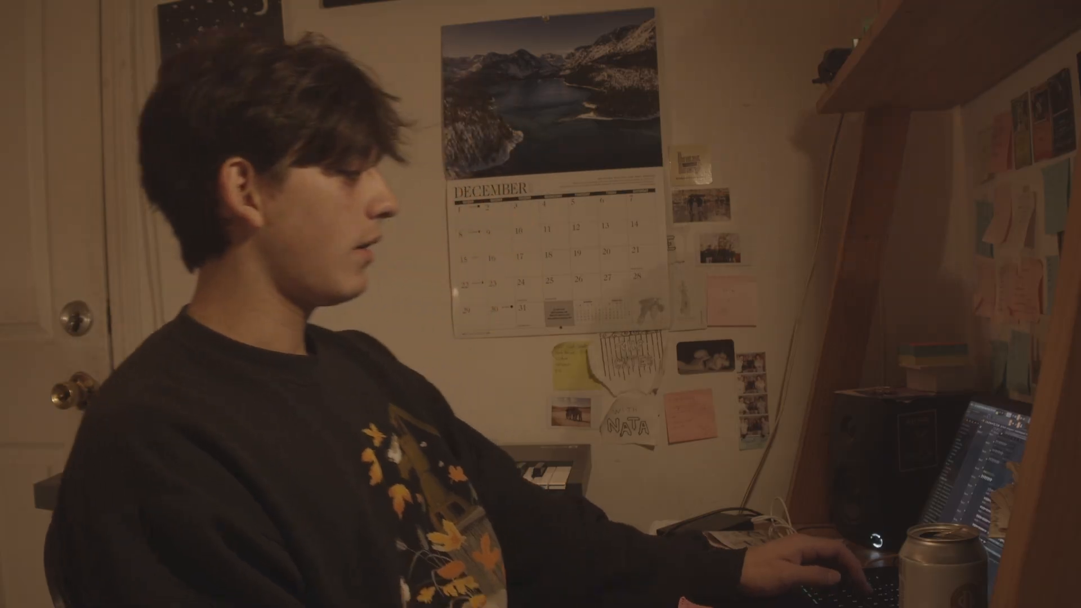